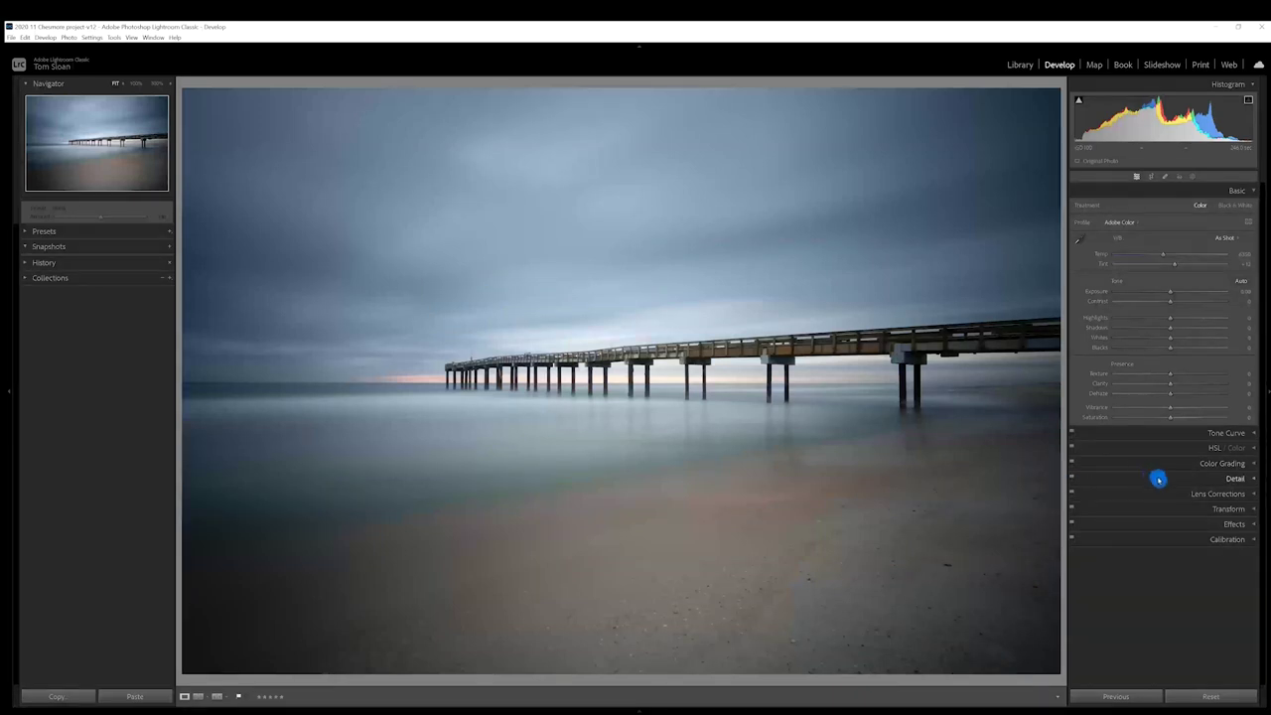
# Enable chromatic aberration removal and lens profile corrections for the pier photo
pyautogui.click(1251, 494)
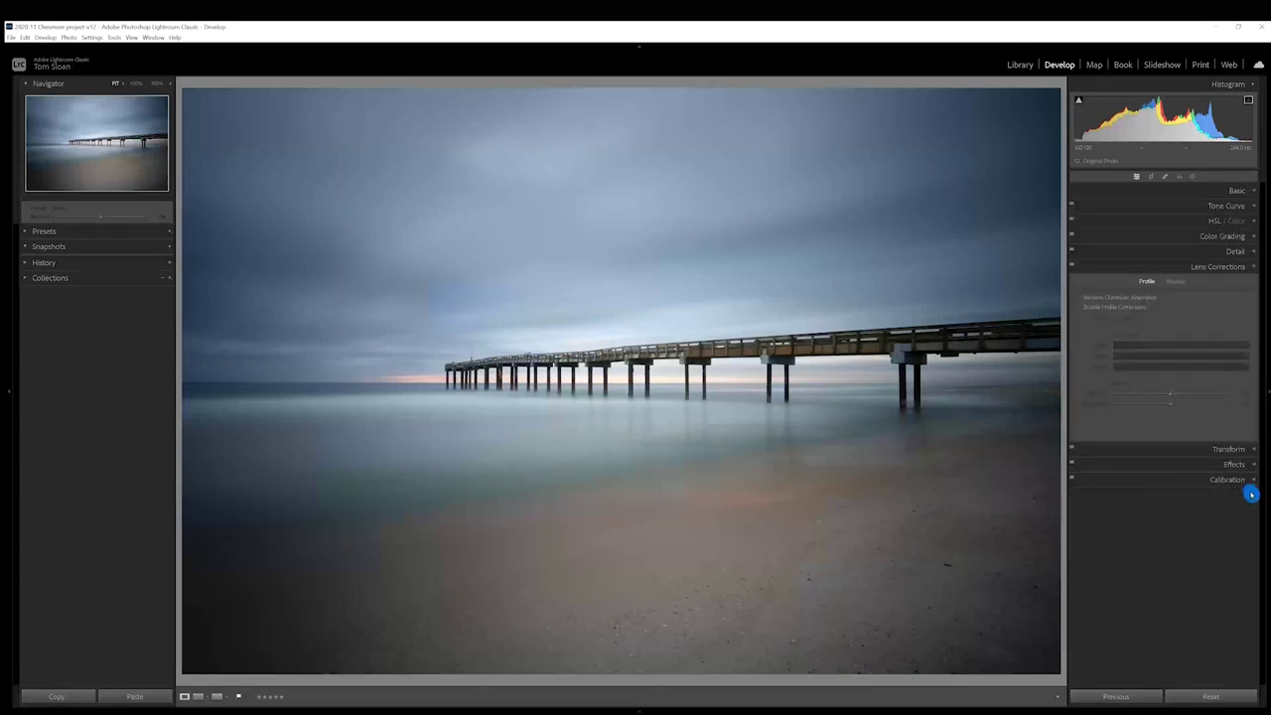
pyautogui.click(1079, 297)
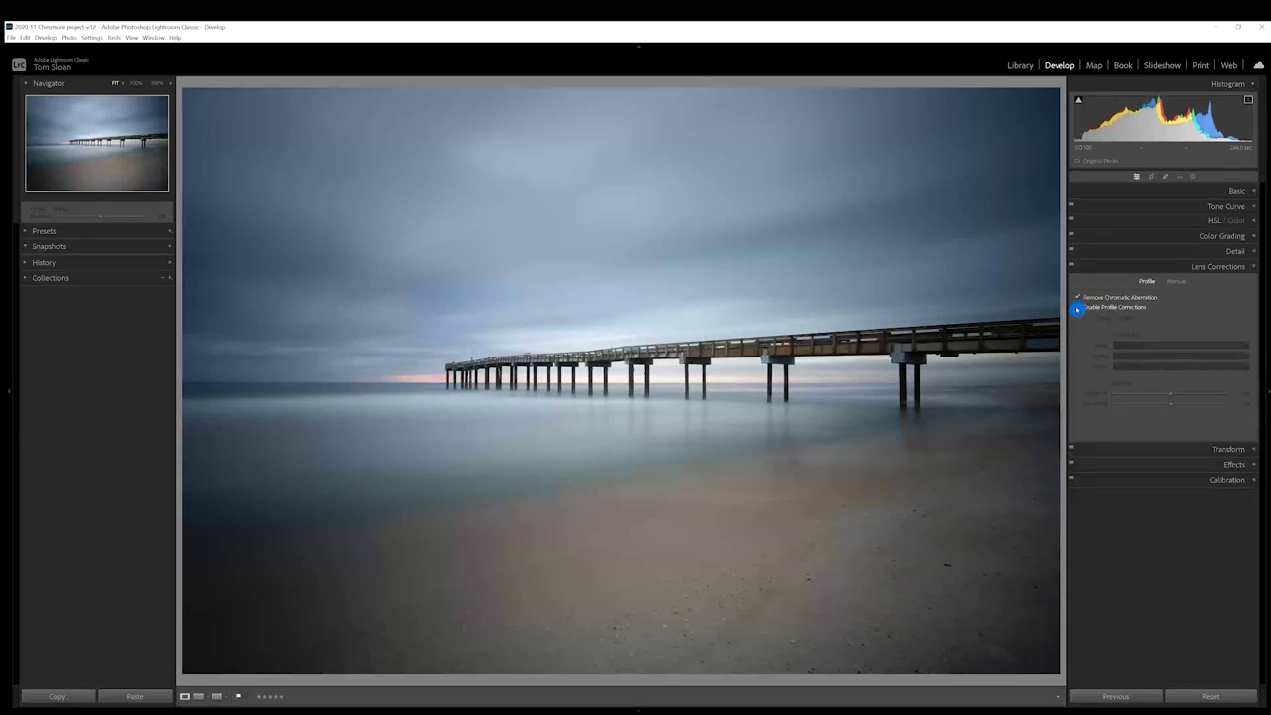
pyautogui.click(1077, 309)
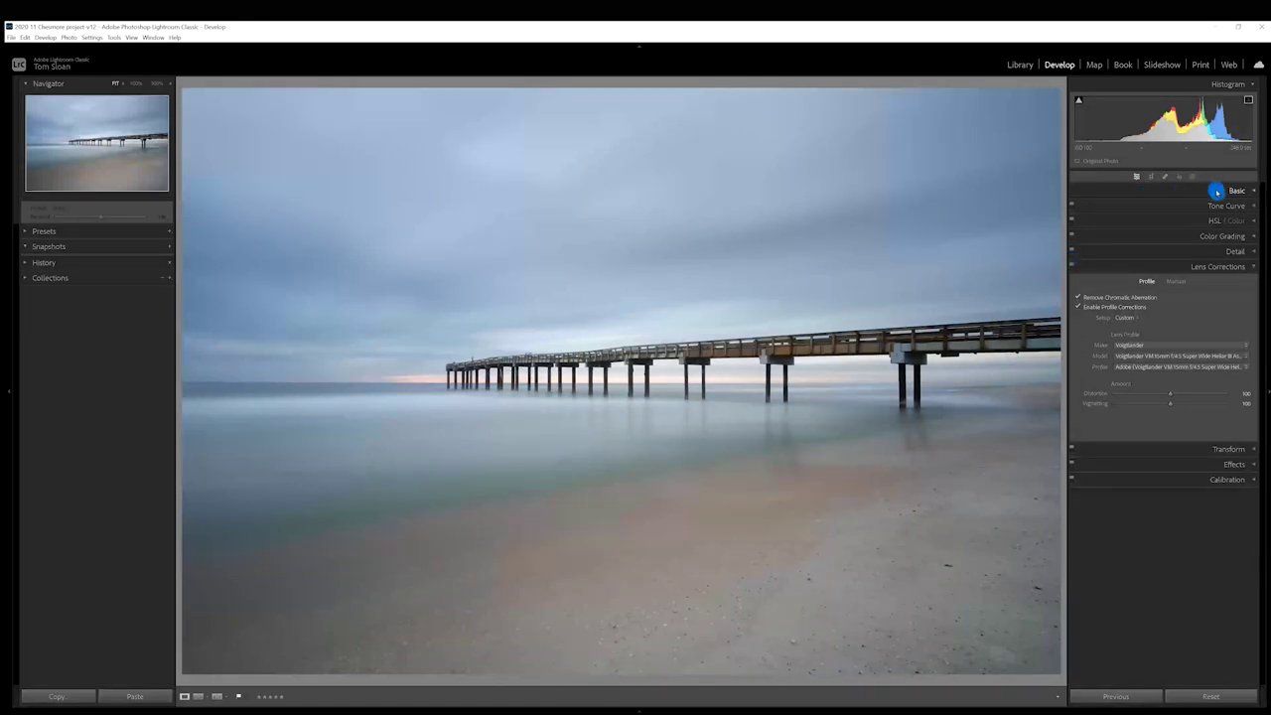
# Set the photo's basic tone to exposure -0.55, highlights -67 and shadows +74
pyautogui.click(1217, 192)
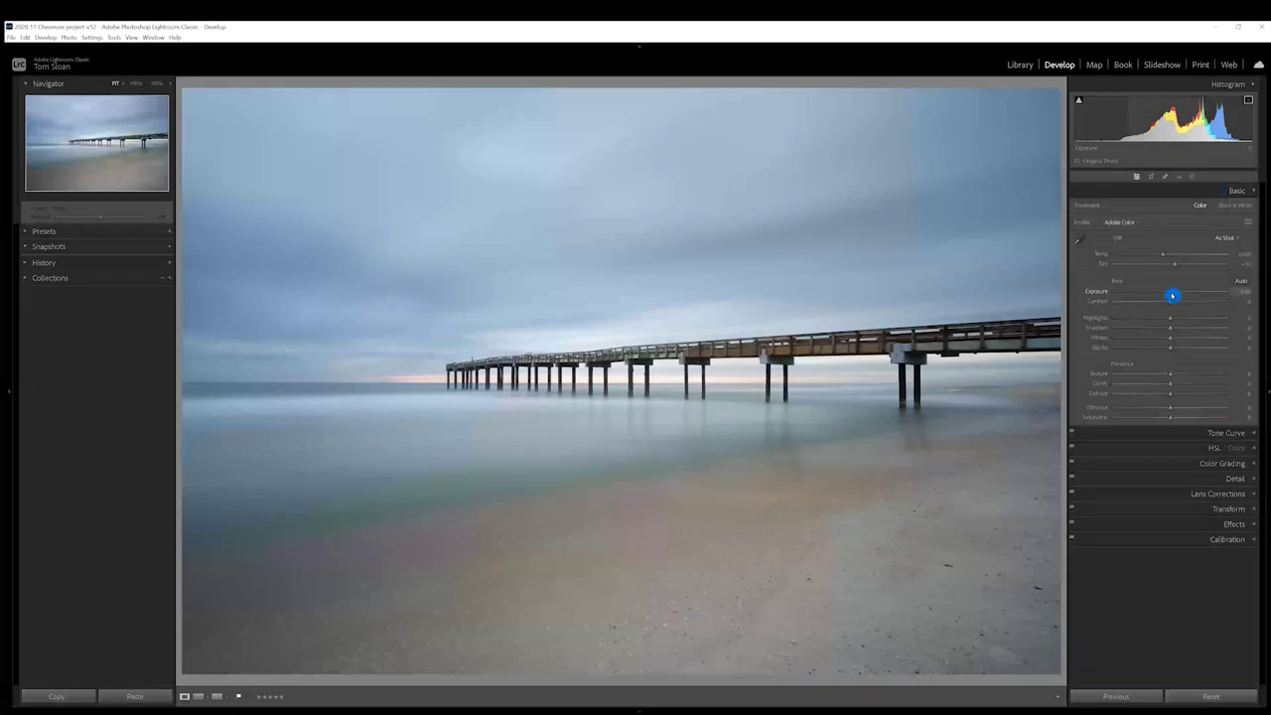
pyautogui.moveTo(1172, 294); pyautogui.dragTo(1165, 295)
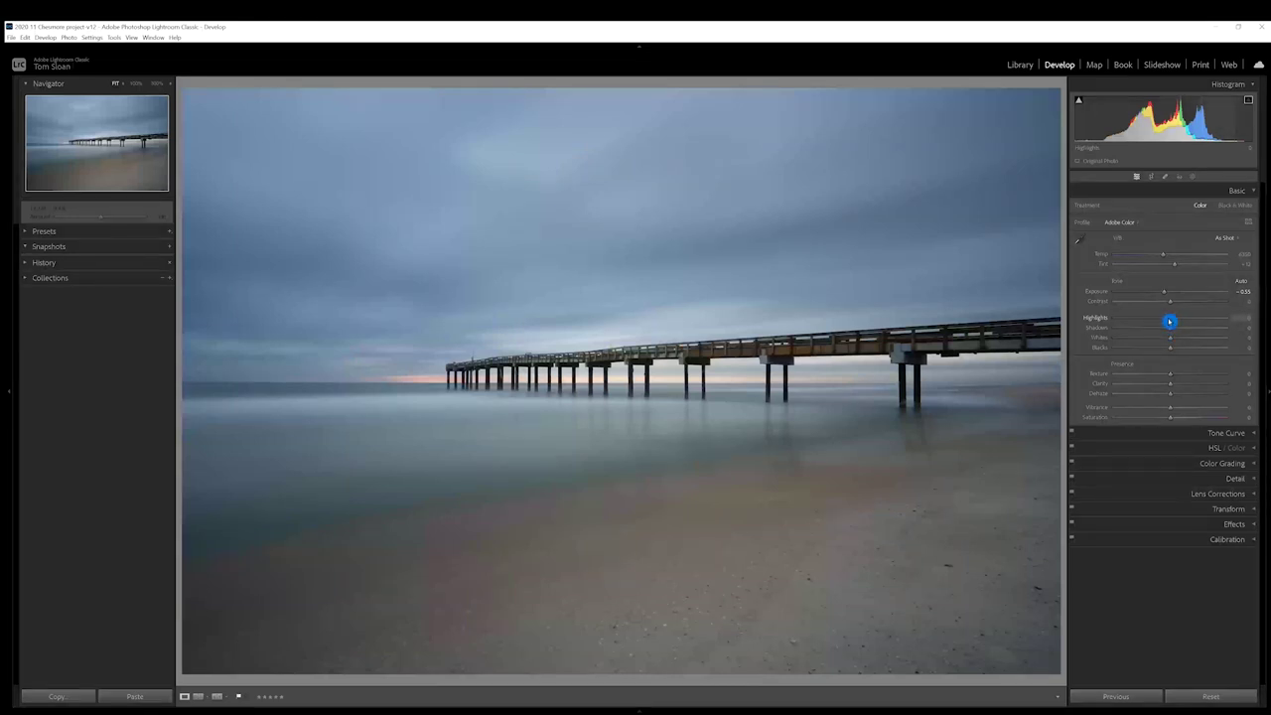
pyautogui.moveTo(1170, 321); pyautogui.dragTo(1142, 325)
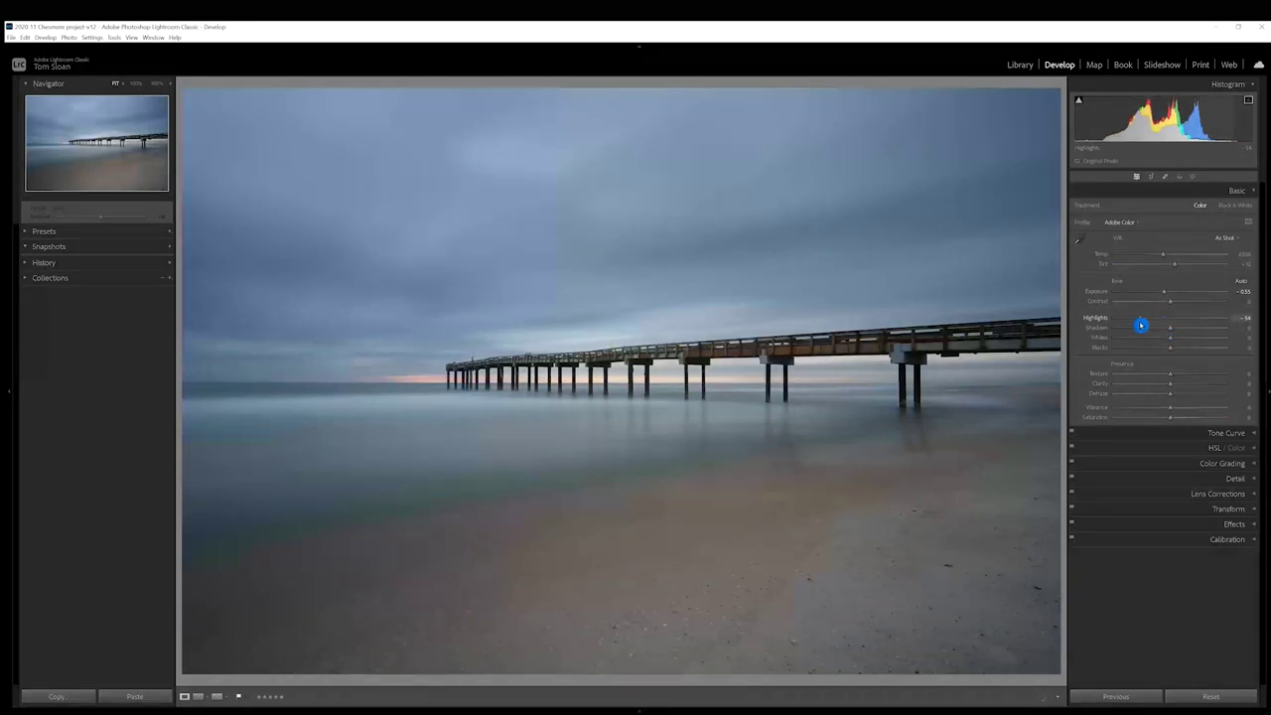
pyautogui.moveTo(1141, 325); pyautogui.dragTo(1134, 324)
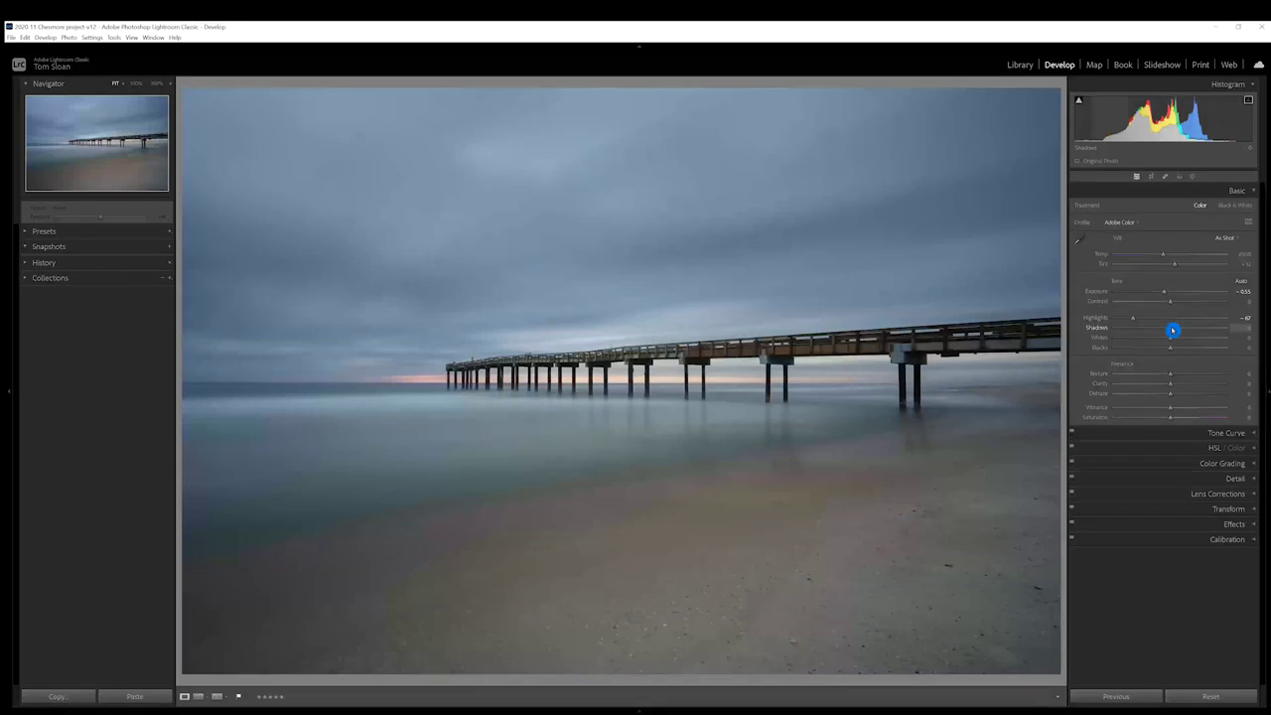
pyautogui.moveTo(1172, 330); pyautogui.dragTo(1213, 328)
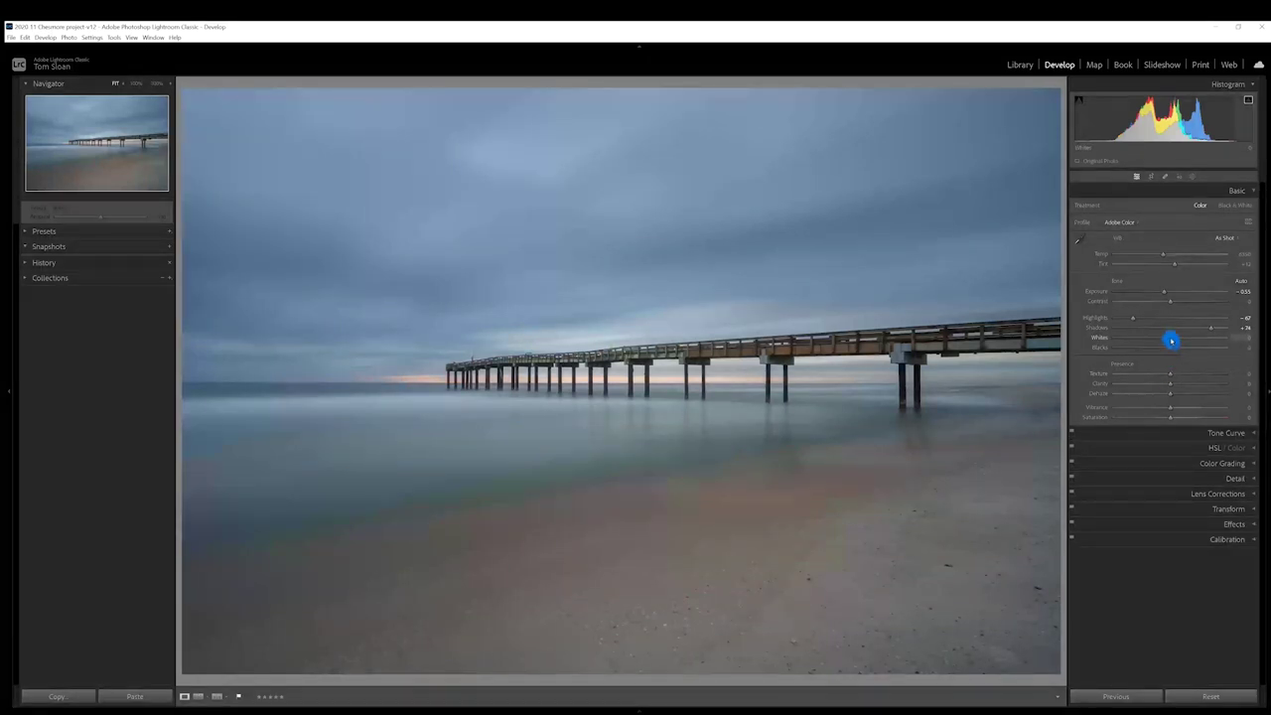
# Set the whites to +53 and the blacks to -79, checking for clipping during adjustment
pyautogui.keyDown('alt'); pyautogui.moveTo(1171, 340); pyautogui.dragTo(1180, 339); pyautogui.keyUp('alt')
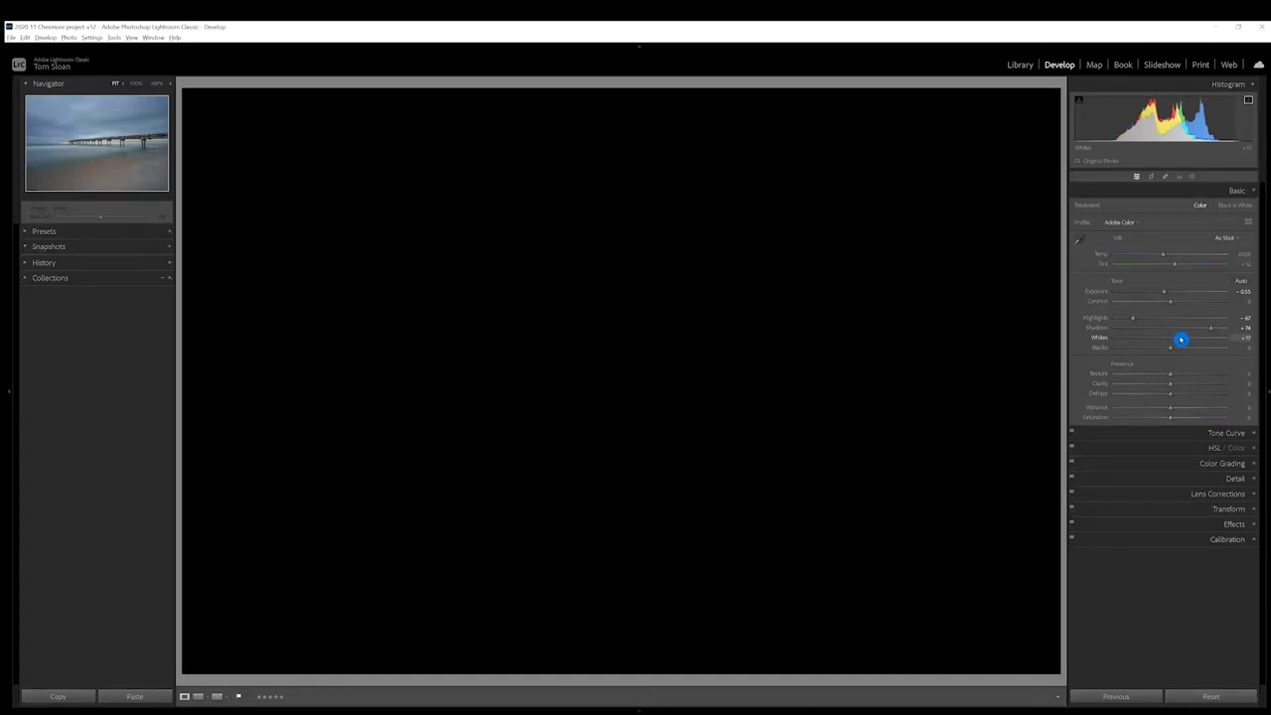
pyautogui.moveTo(1180, 340); pyautogui.dragTo(1199, 342)
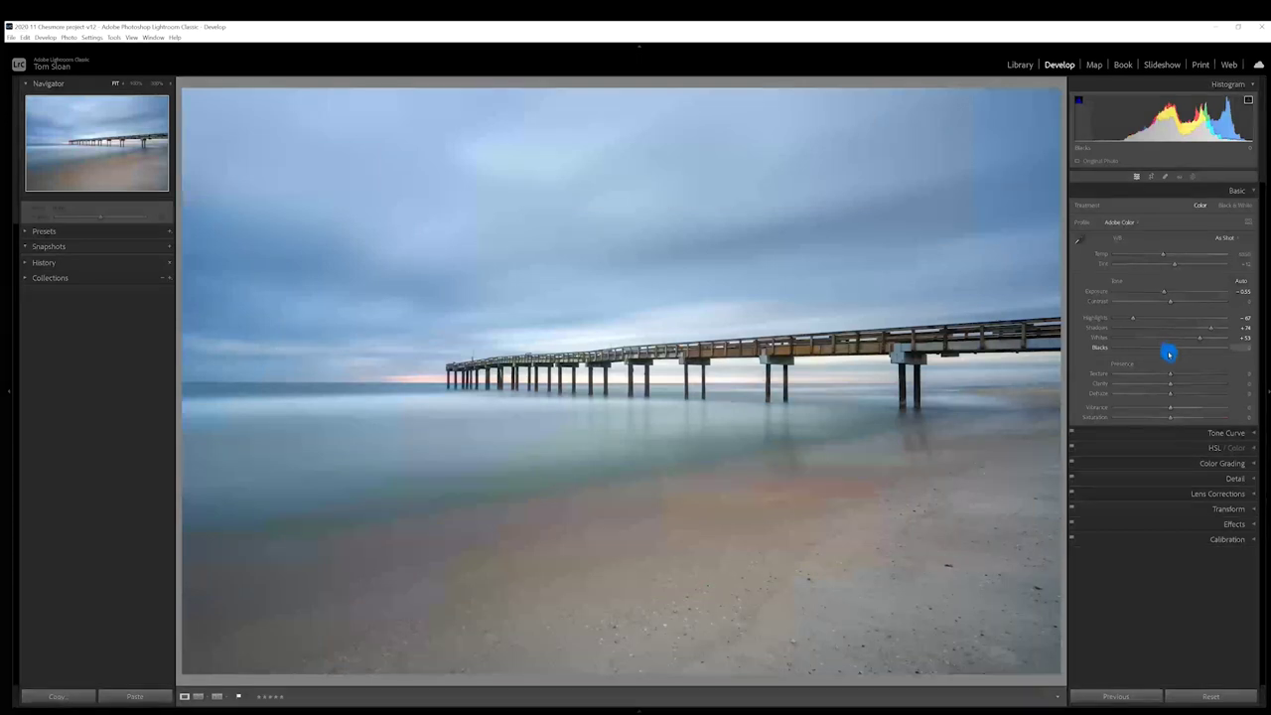
pyautogui.moveTo(1168, 354); pyautogui.dragTo(1119, 356)
pyautogui.press('alt')
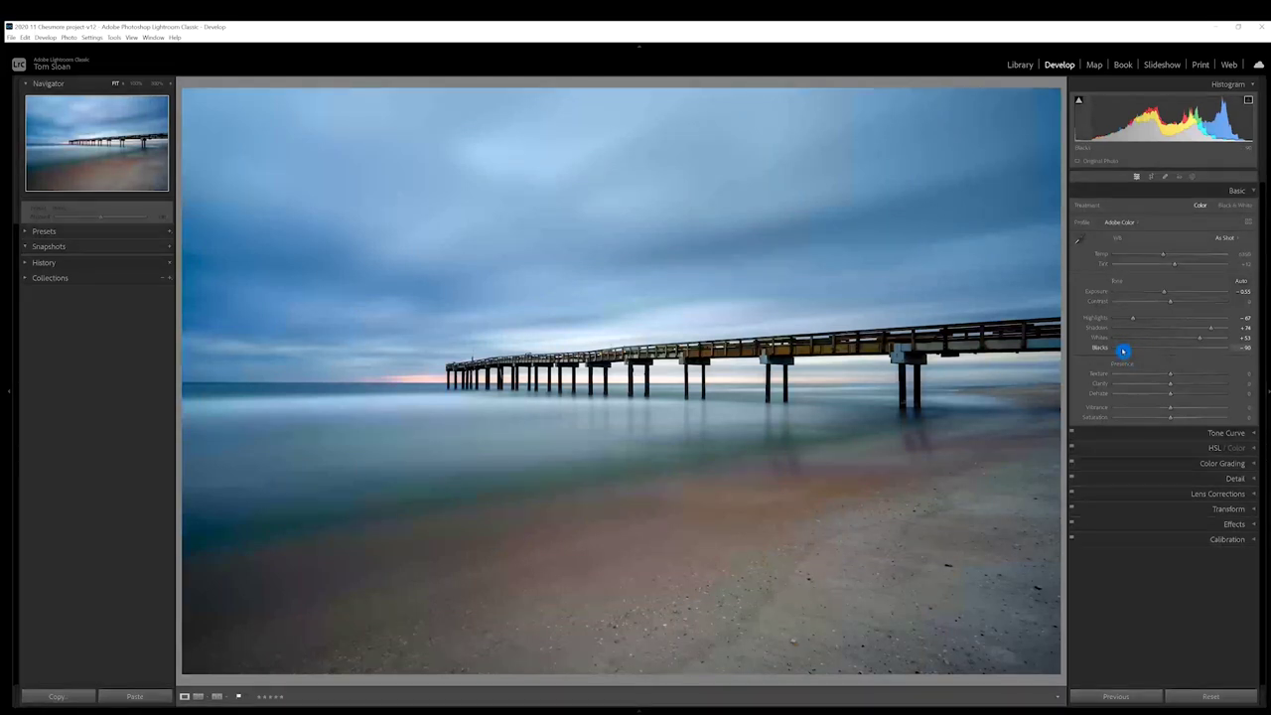
pyautogui.moveTo(1122, 351); pyautogui.dragTo(1129, 350)
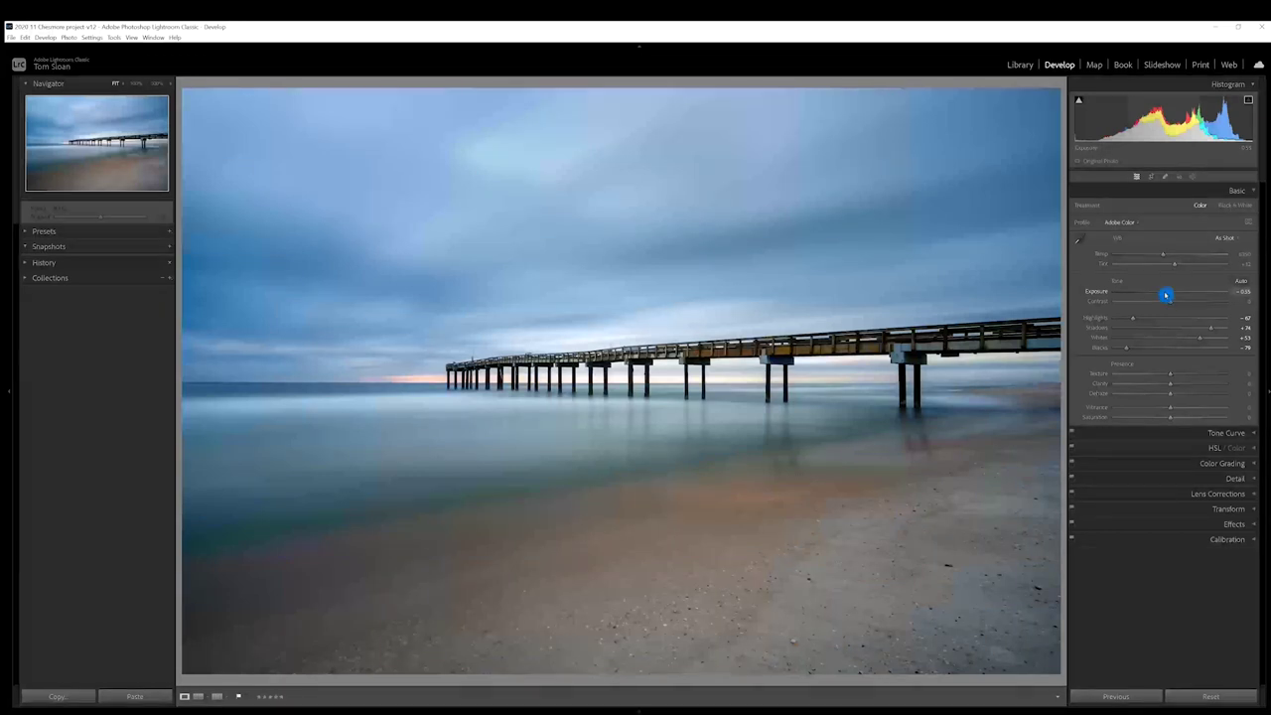
# Refine the overall brightness with exposure -0.37 and whites +46
pyautogui.moveTo(1165, 295); pyautogui.dragTo(1167, 293)
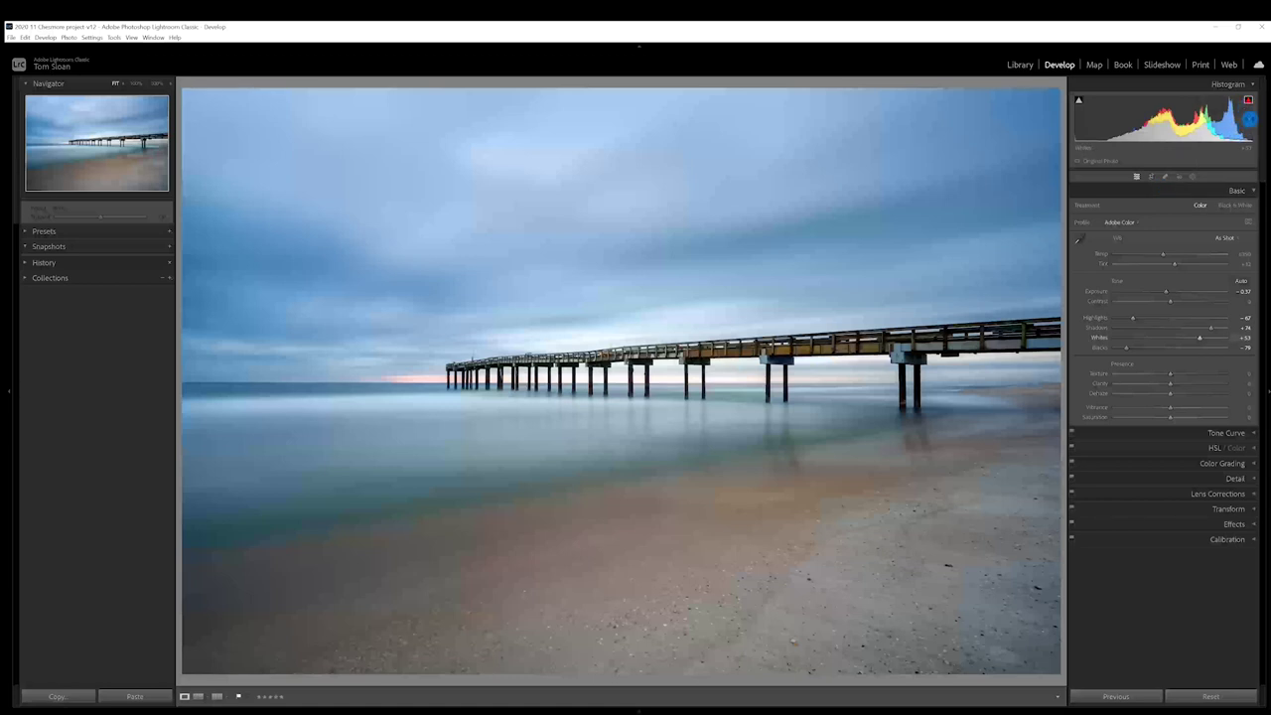
pyautogui.moveTo(1199, 337)
pyautogui.mouseDown()
pyautogui.moveTo(1225, 338)
pyautogui.moveTo(1200, 337)
pyautogui.mouseUp()
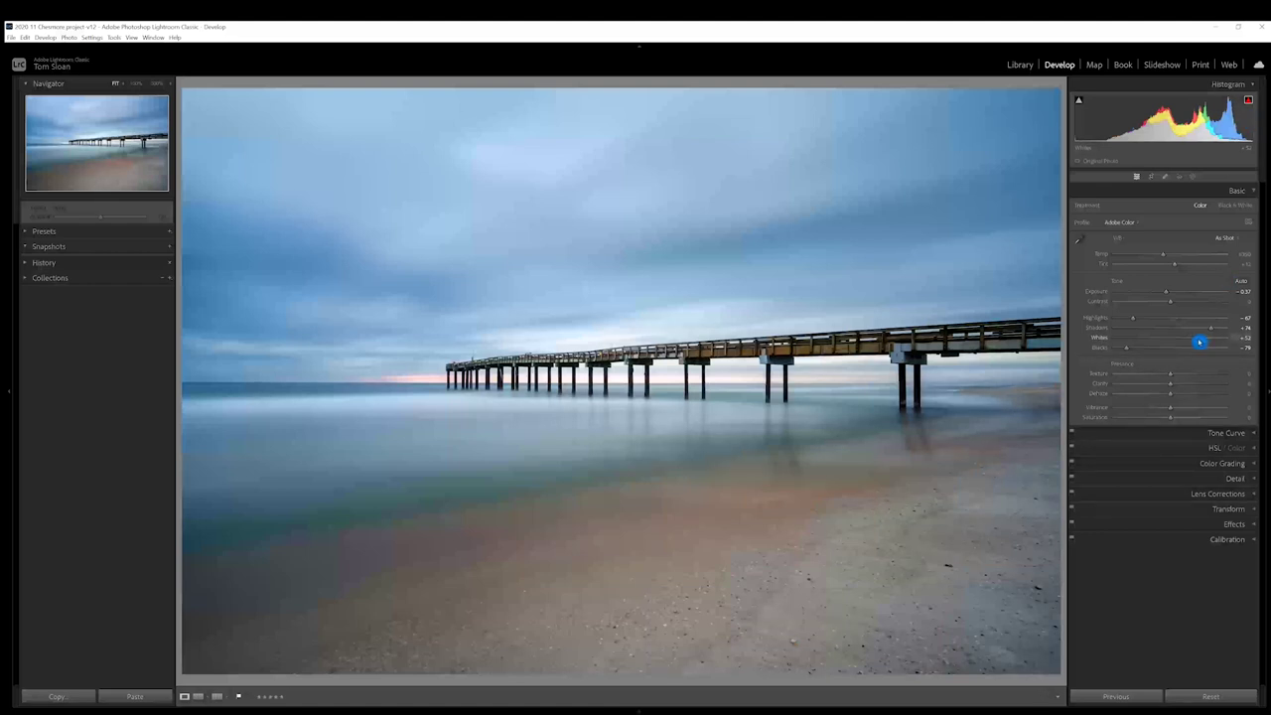
pyautogui.moveTo(1199, 341); pyautogui.dragTo(1197, 342)
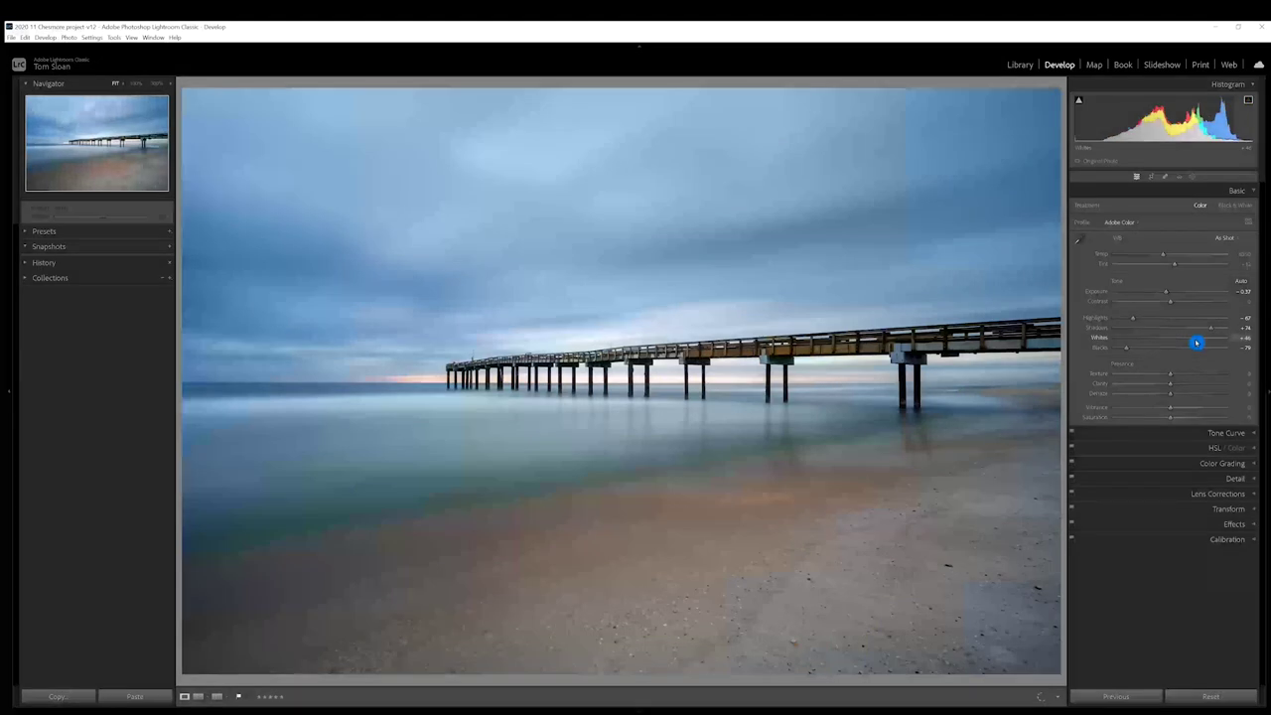
# Create a linear gradient mask over the sky, fading downward from the upper clouds to just below the horizon
pyautogui.click(1193, 180)
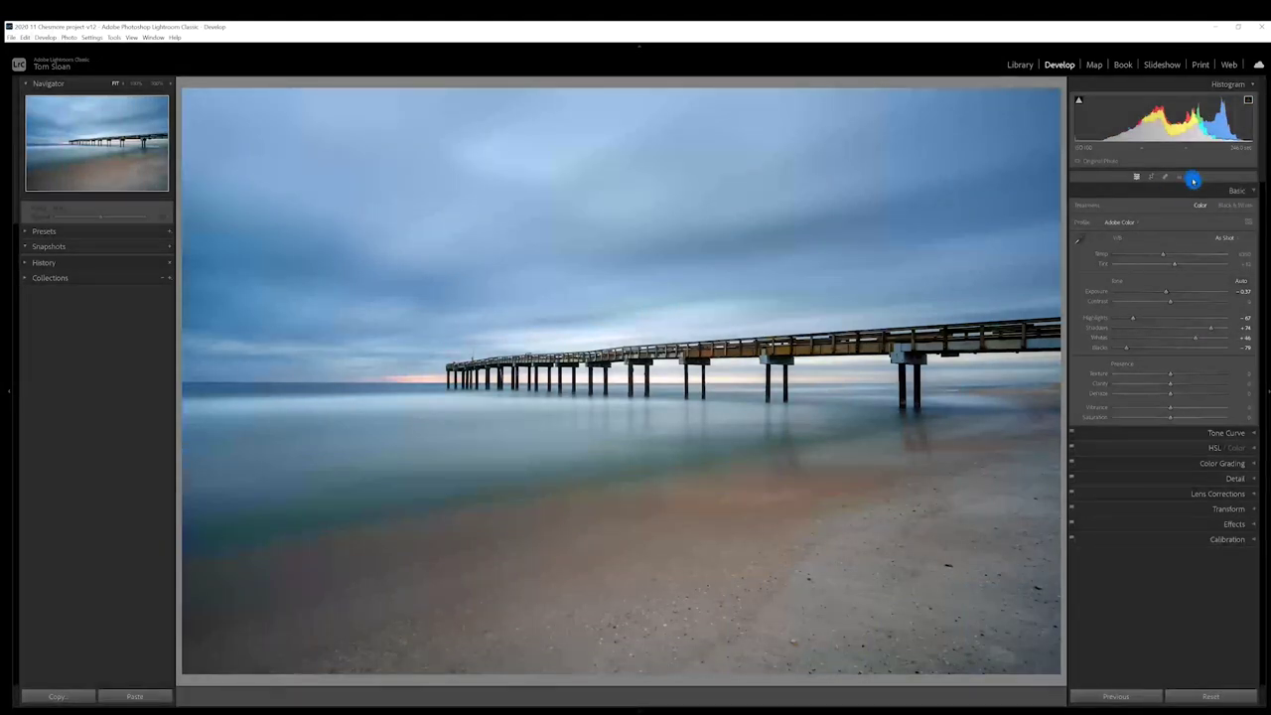
pyautogui.click(1193, 180)
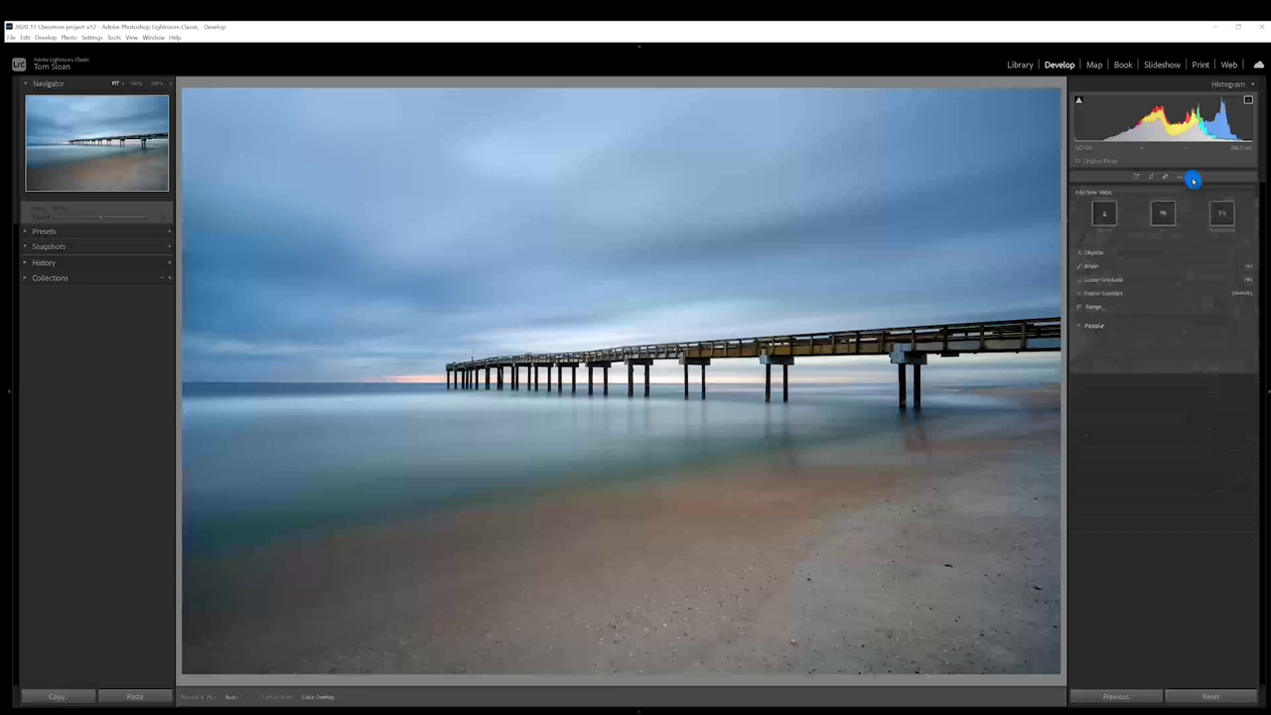
pyautogui.click(1103, 283)
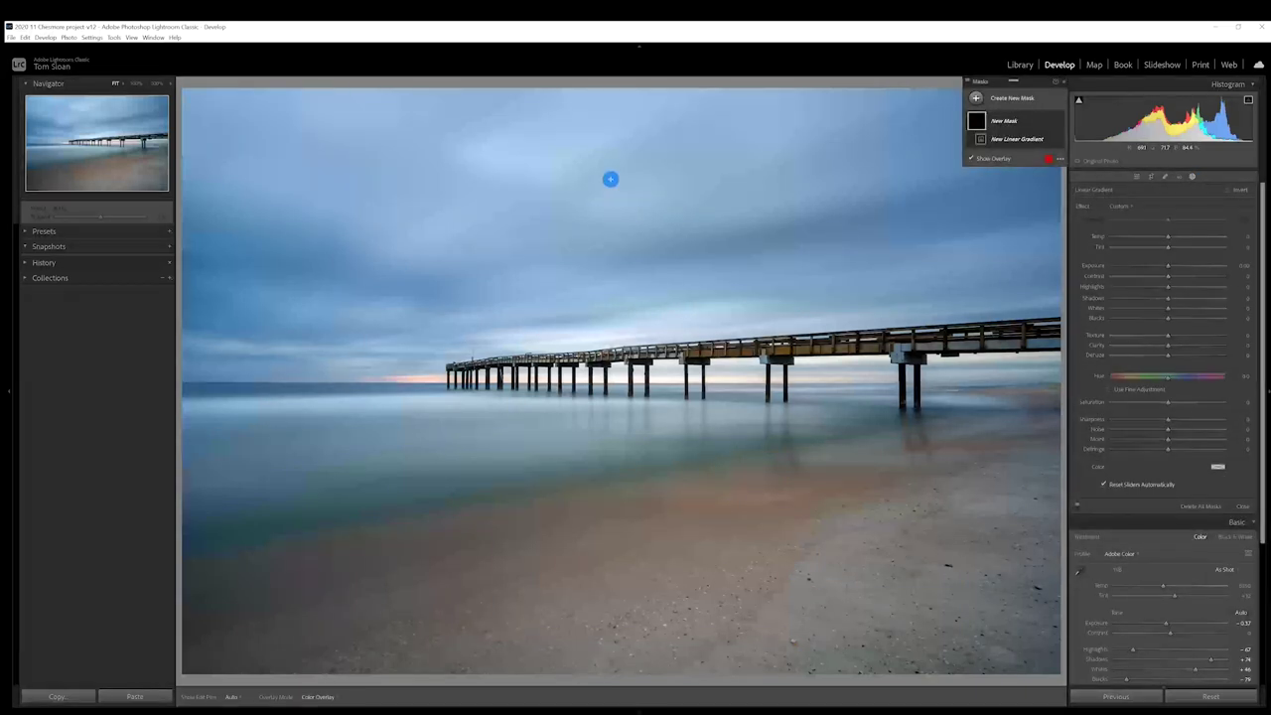
pyautogui.click(609, 179)
pyautogui.moveTo(609, 180); pyautogui.dragTo(611, 406)
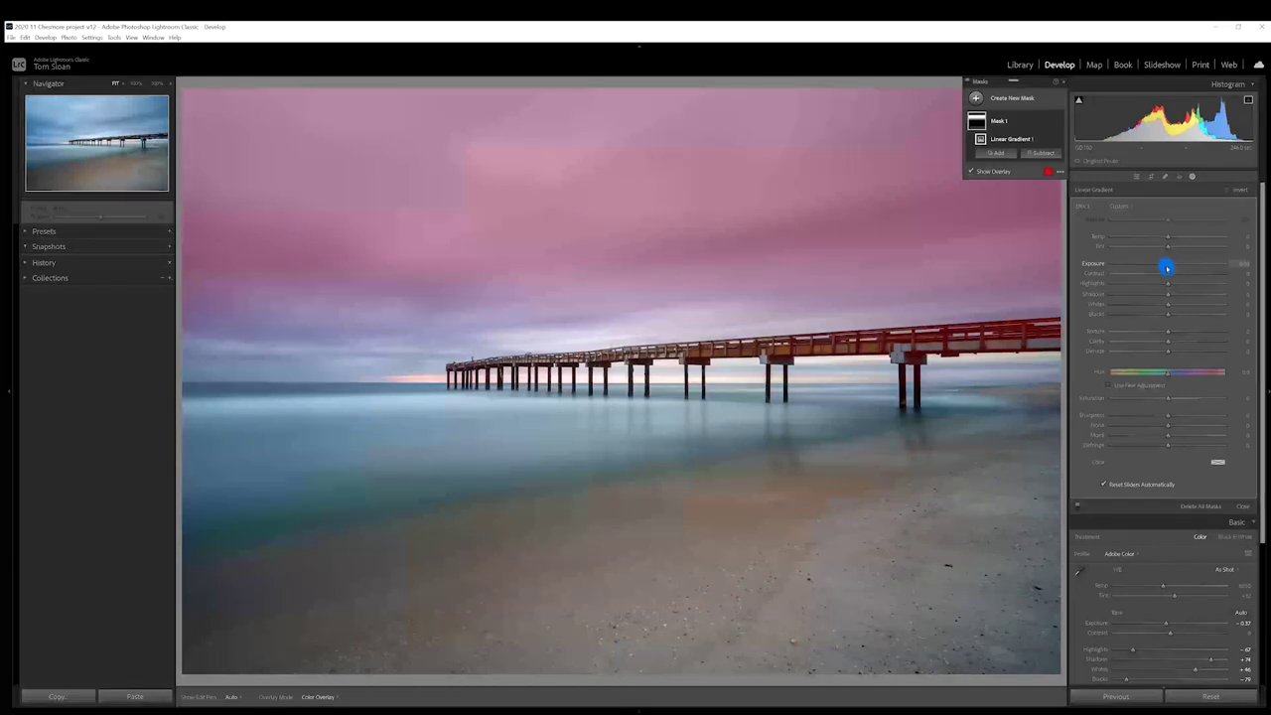
# Set the sky gradient mask's exposure to -0.34 and hide the mask overlay
pyautogui.moveTo(1166, 268); pyautogui.dragTo(1165, 269)
pyautogui.moveTo(1164, 270); pyautogui.dragTo(1163, 271)
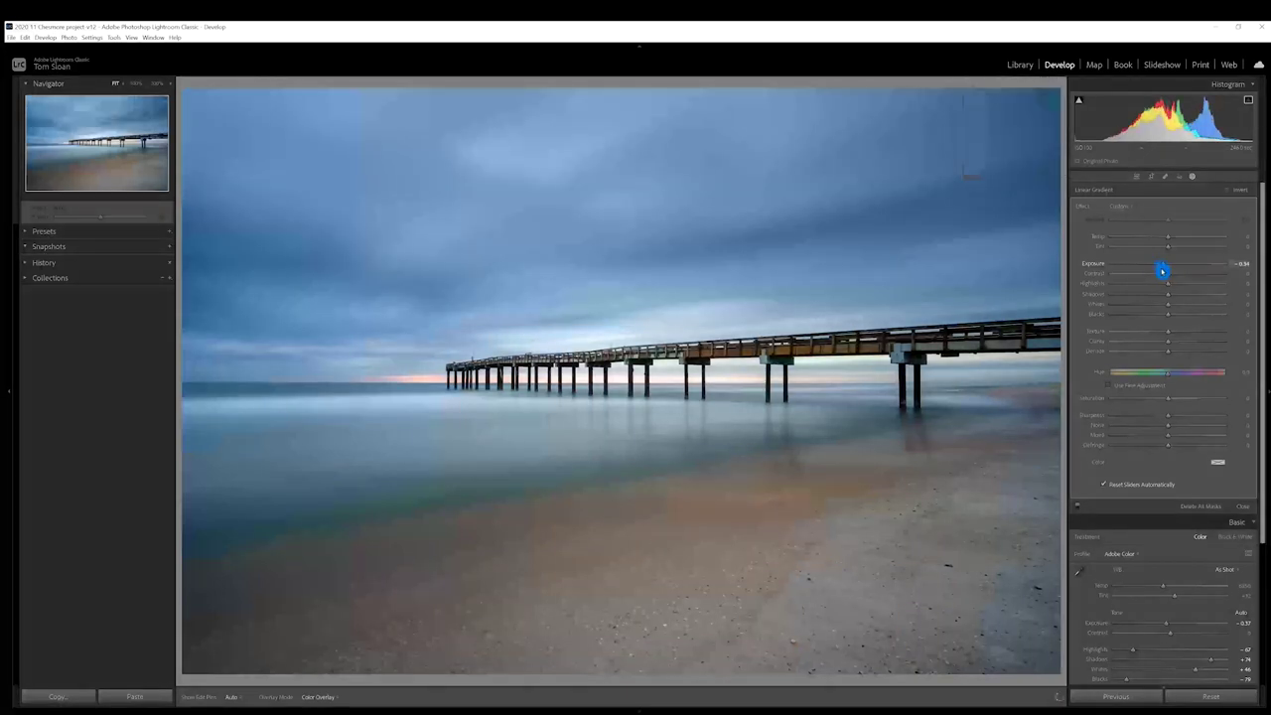
pyautogui.press('o')
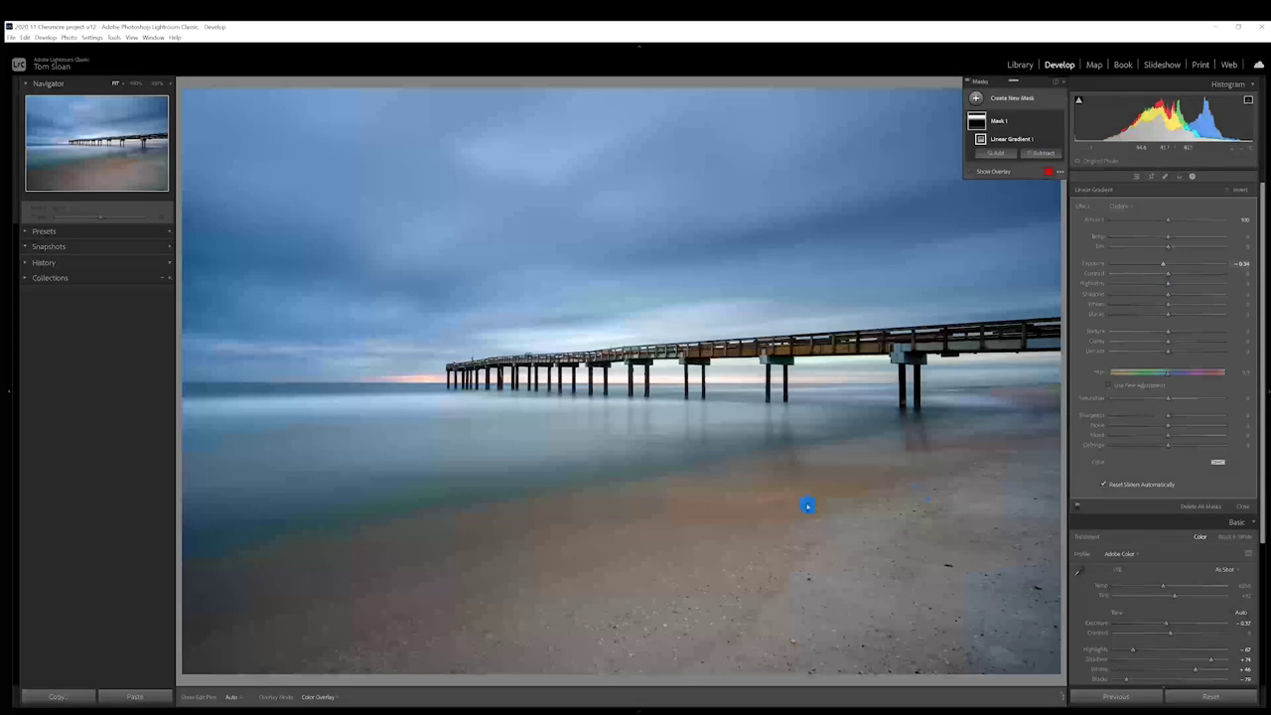
# Add a second linear gradient mask over the sand, running diagonally from the photo's lower-right corner toward the waterline
pyautogui.moveTo(434, 363)
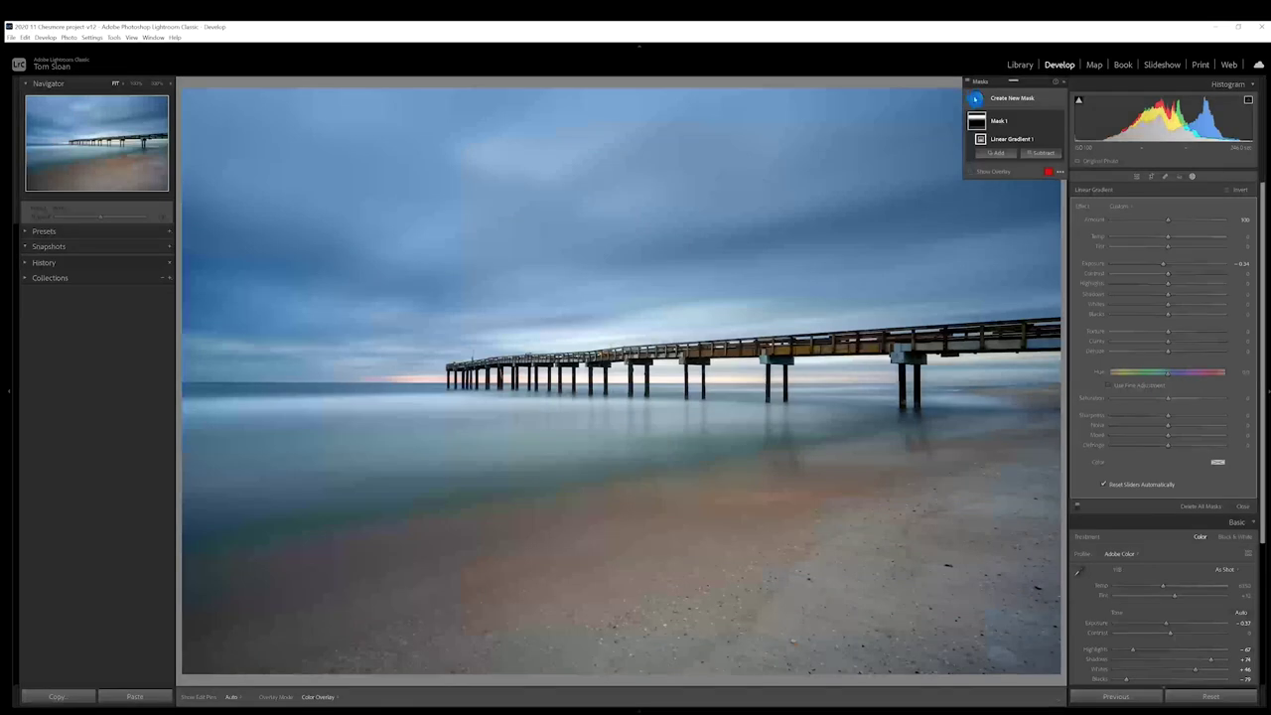
pyautogui.click(975, 98)
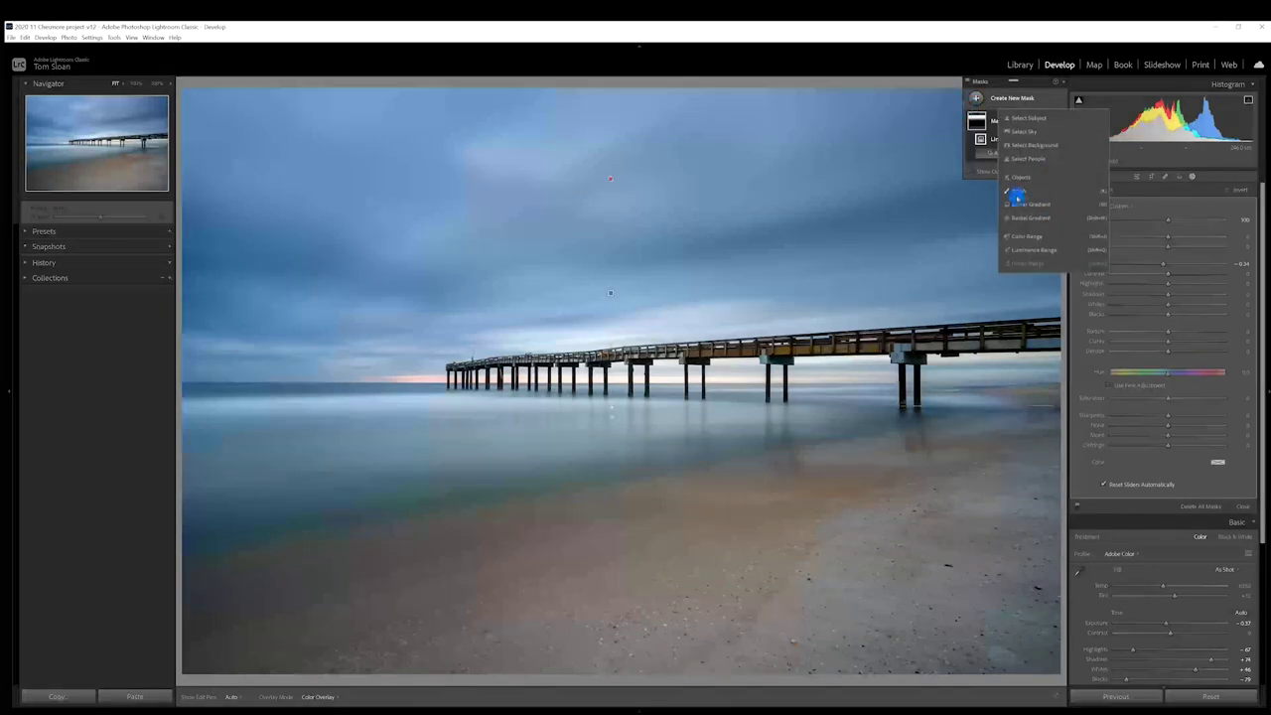
pyautogui.click(1017, 207)
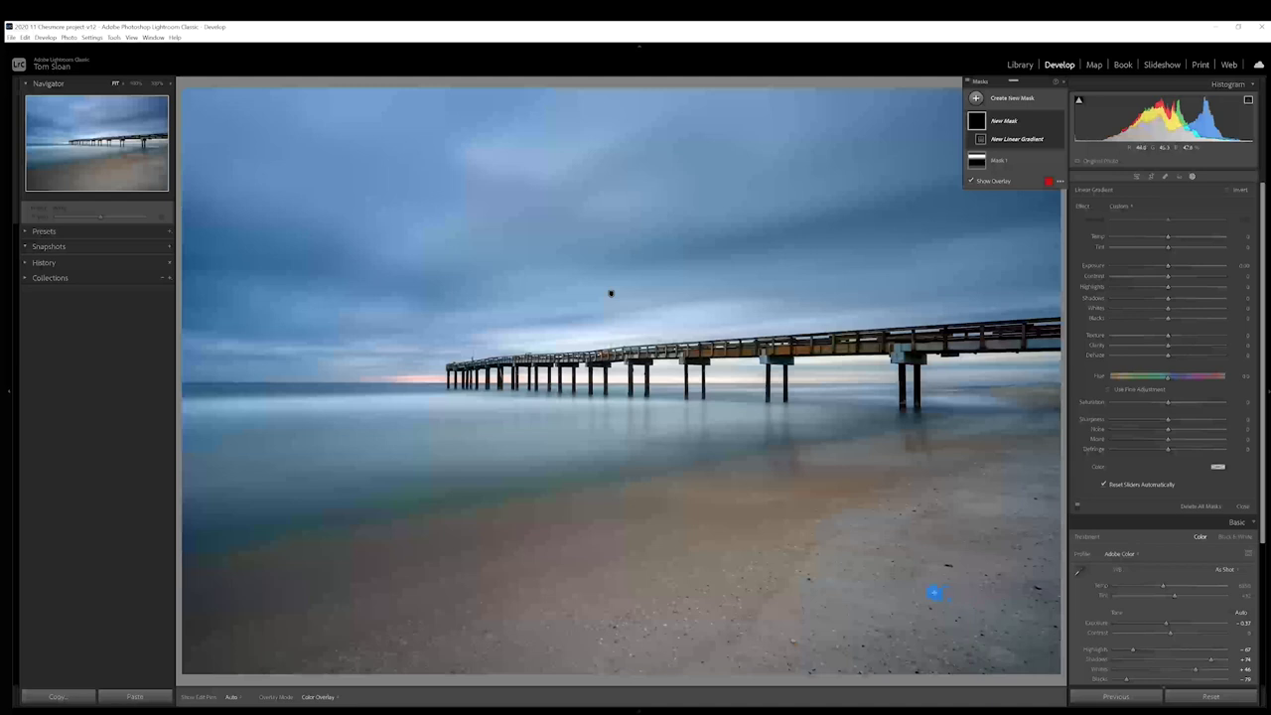
pyautogui.moveTo(933, 593); pyautogui.dragTo(870, 513)
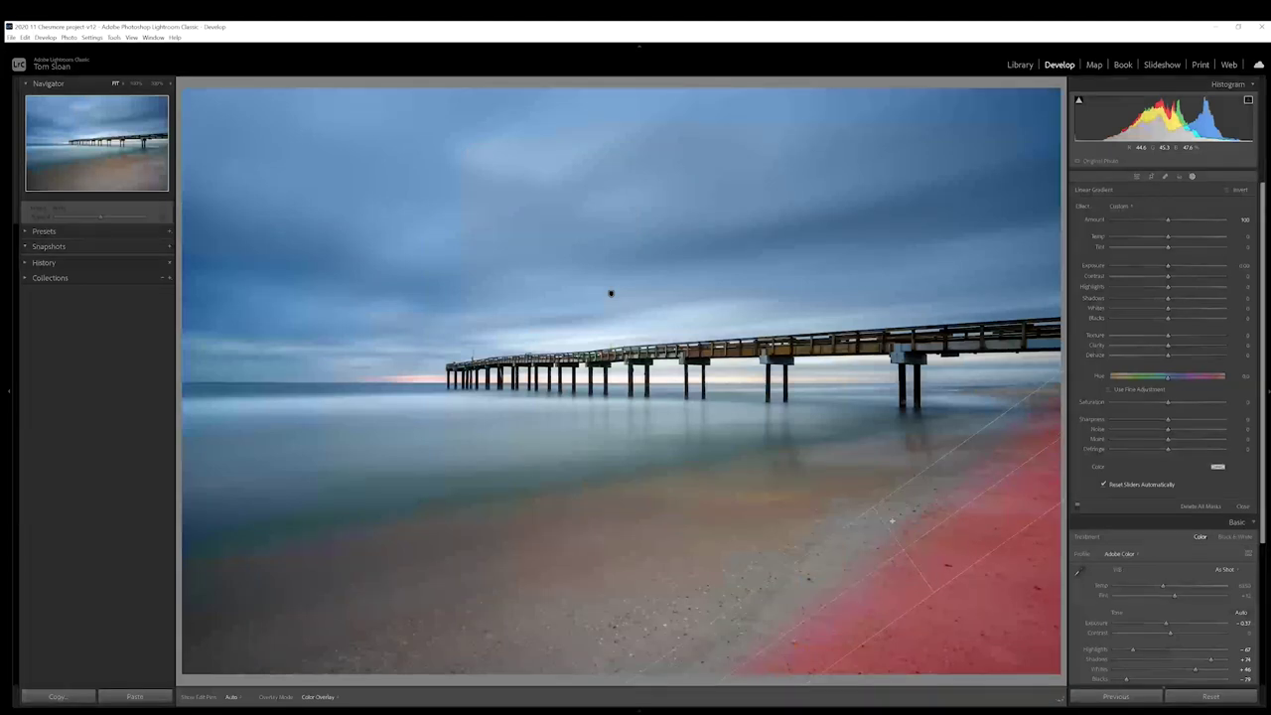
pyautogui.moveTo(902, 497); pyautogui.dragTo(868, 411)
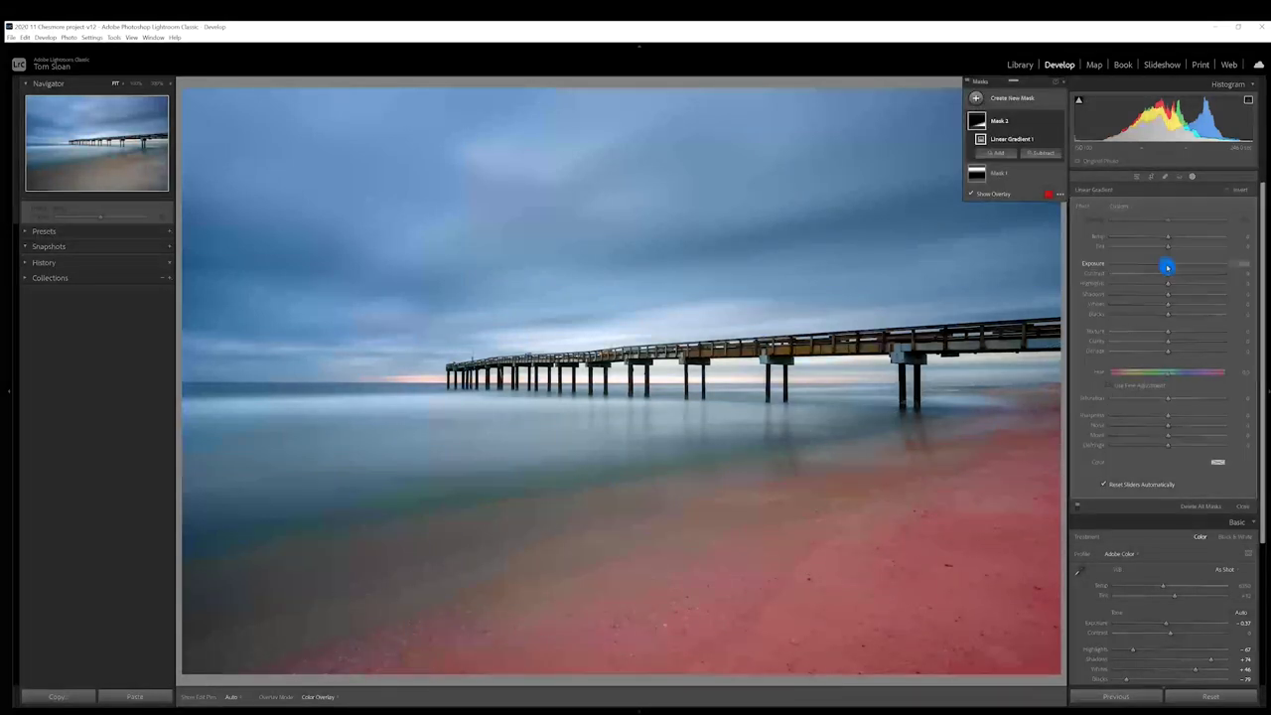
# Set the sand gradient mask's exposure to -0.30 and leave masking
pyautogui.moveTo(1167, 266); pyautogui.dragTo(1158, 266)
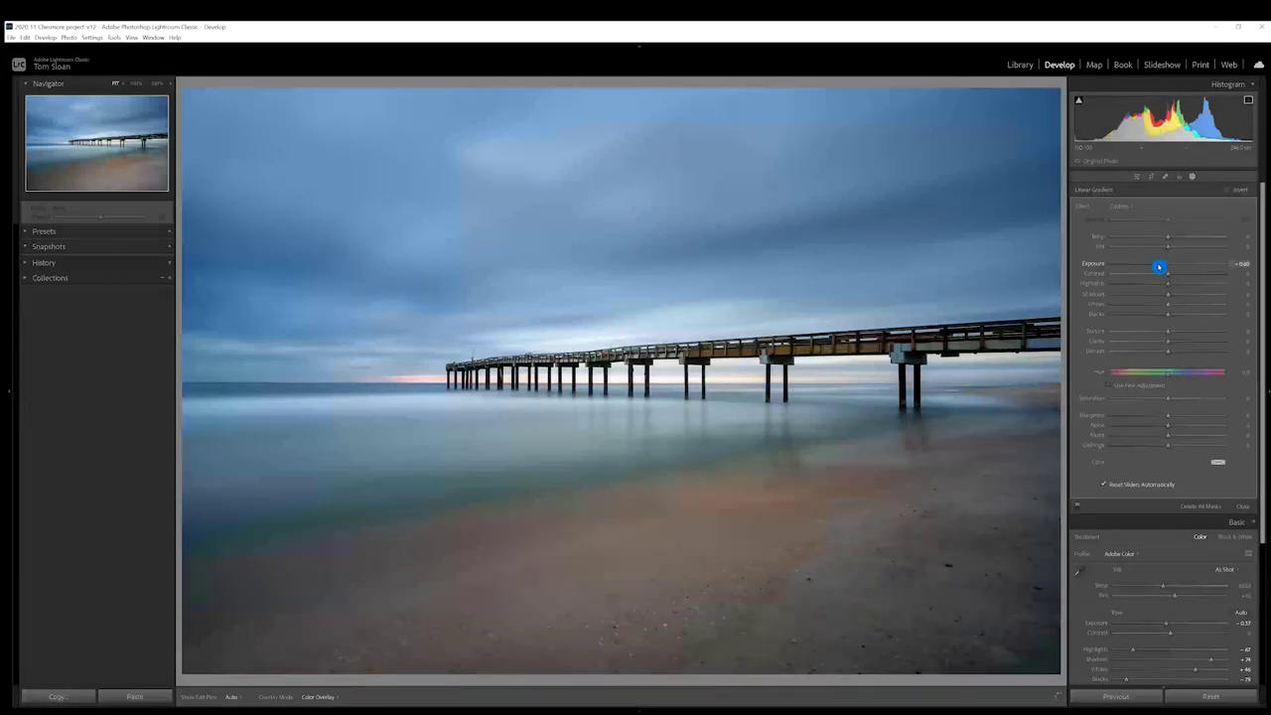
pyautogui.click(1237, 263)
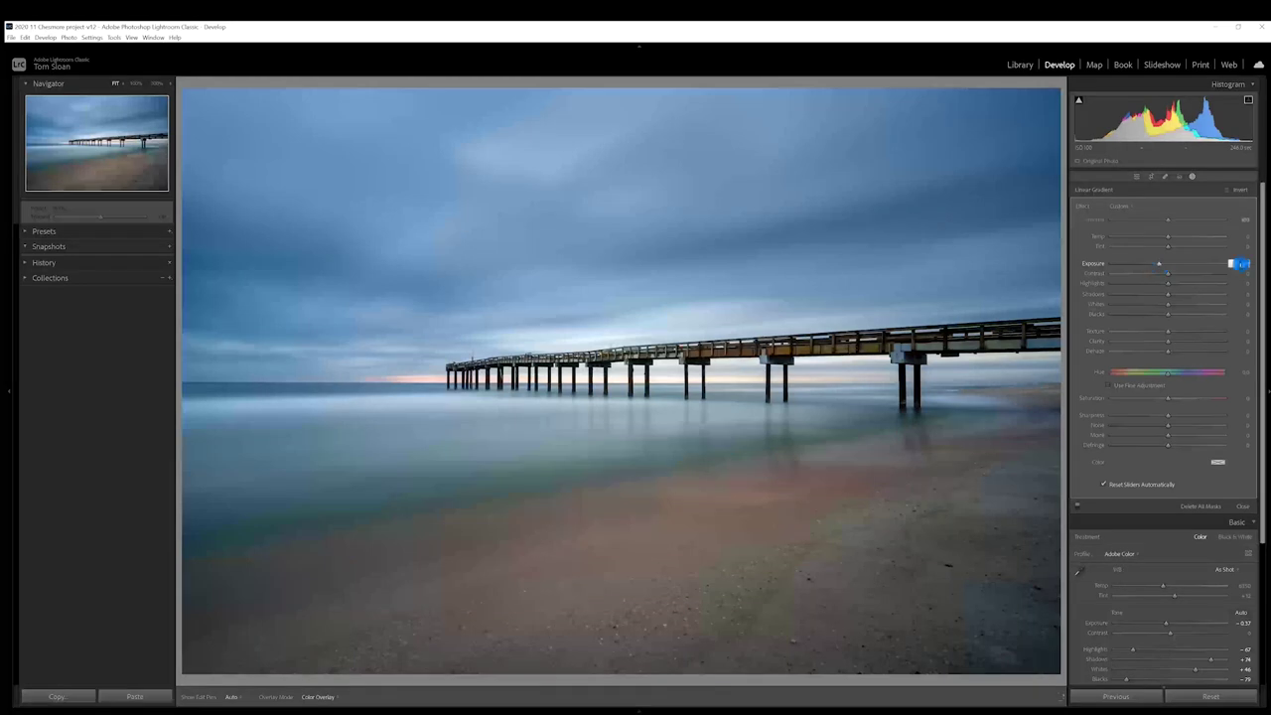
pyautogui.press('BackSpace')
pyautogui.write('-0.3')
pyautogui.press('Return')
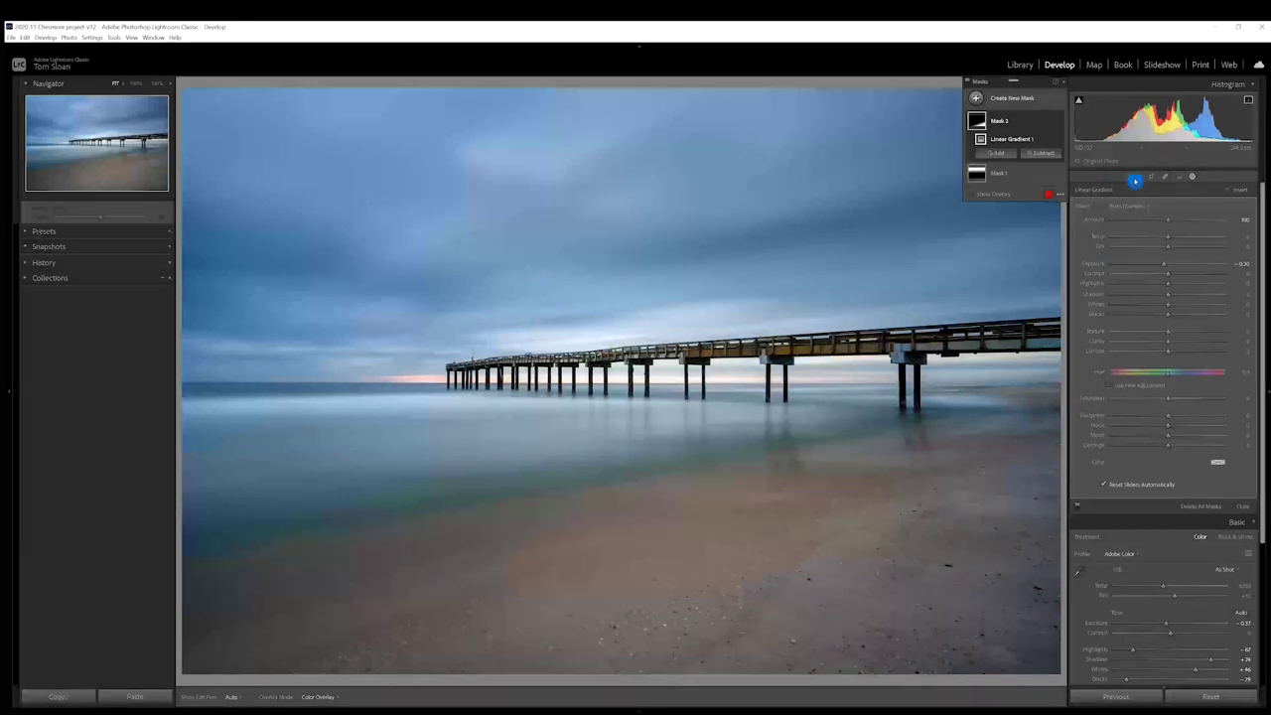
pyautogui.click(1134, 178)
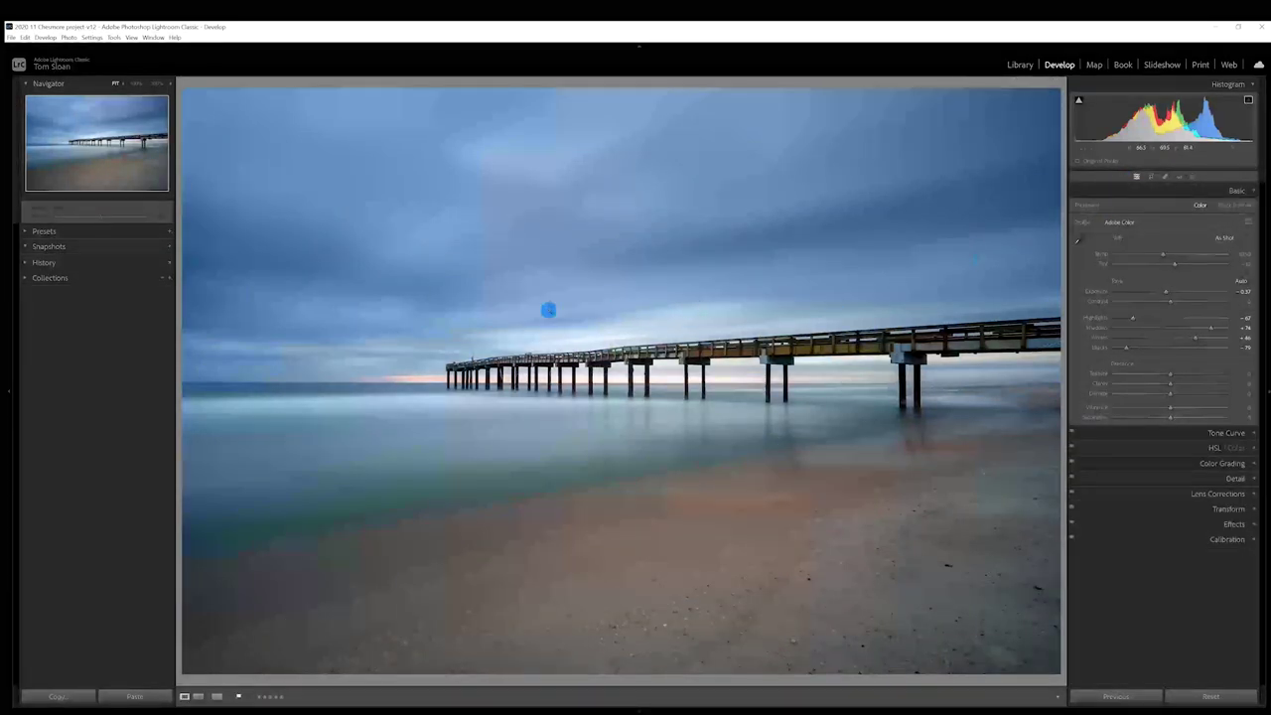
# Set the luminance noise reduction to 30 to smooth the noise in the sky, checking the result at 100%
pyautogui.click(550, 331)
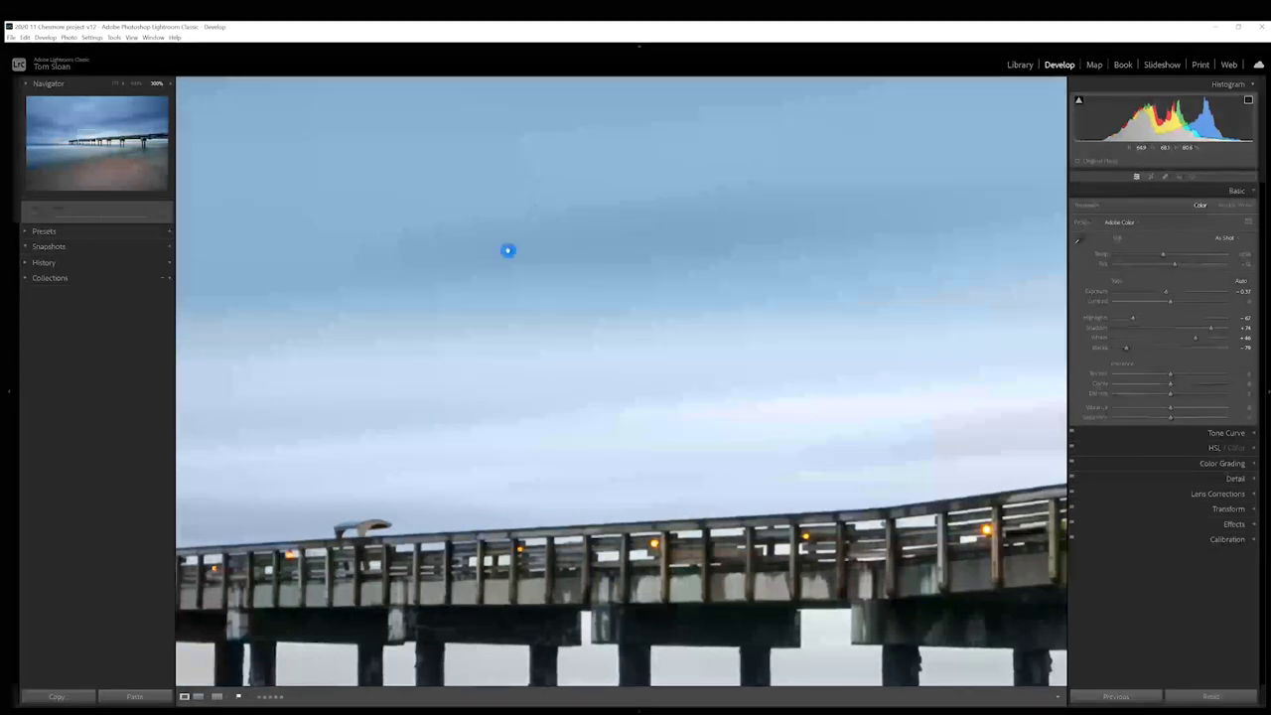
pyautogui.click(409, 238)
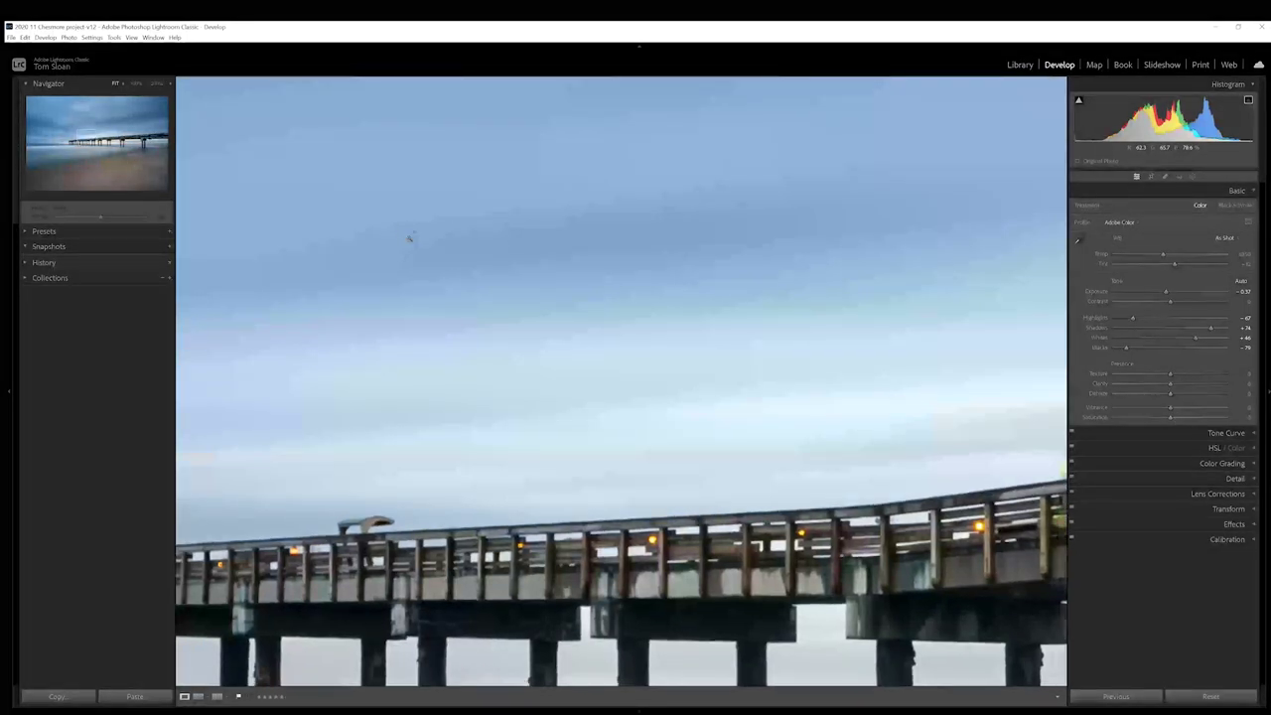
pyautogui.click(316, 291)
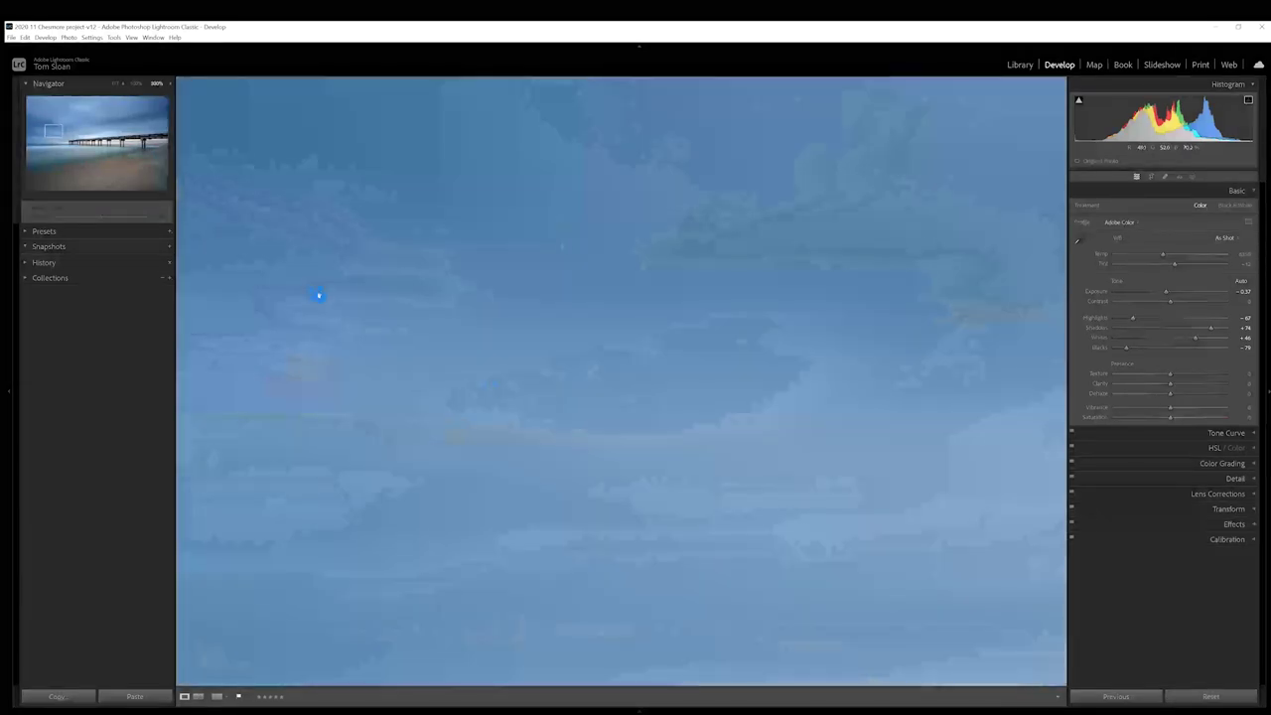
pyautogui.click(501, 265)
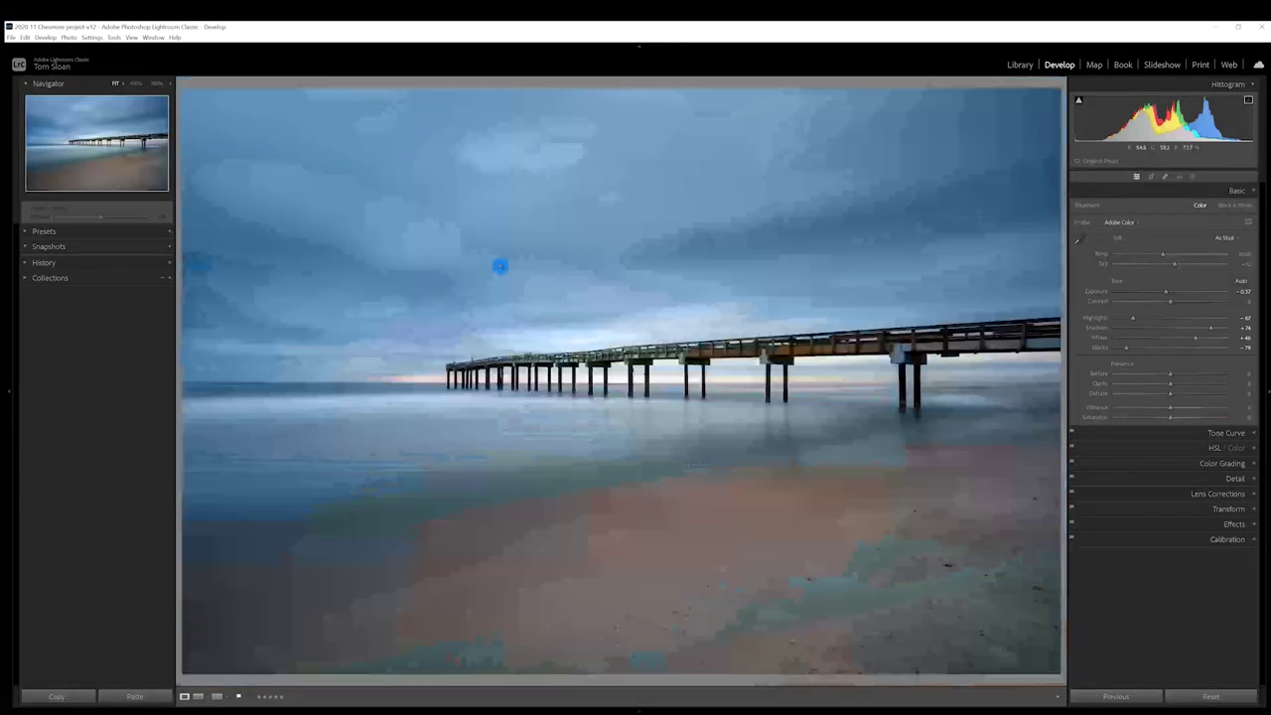
pyautogui.click(1256, 480)
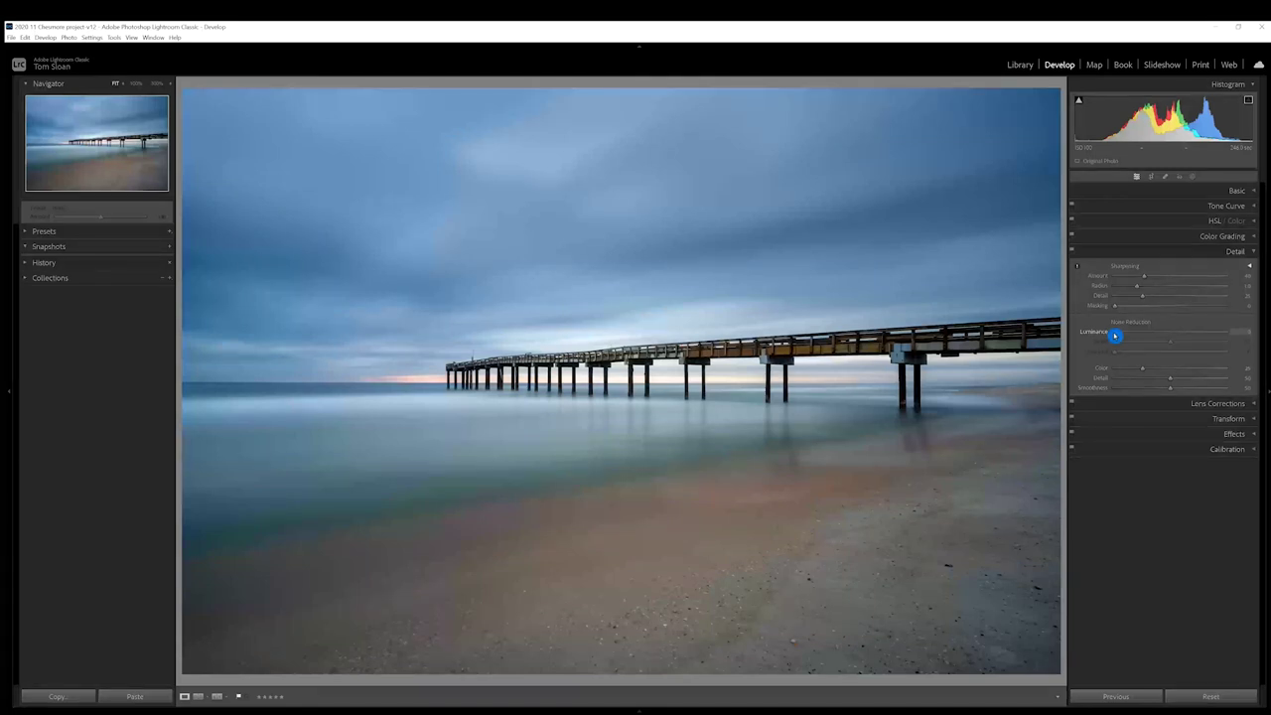
pyautogui.click(1241, 332)
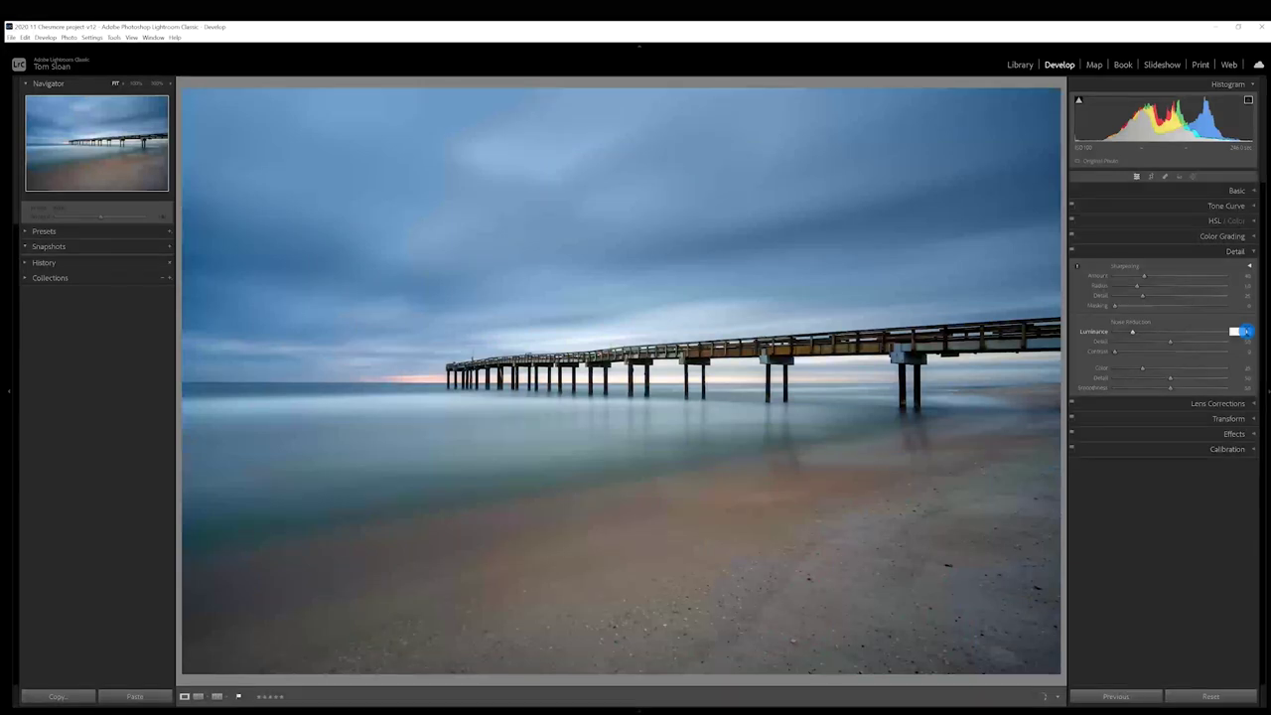
pyautogui.click(479, 330)
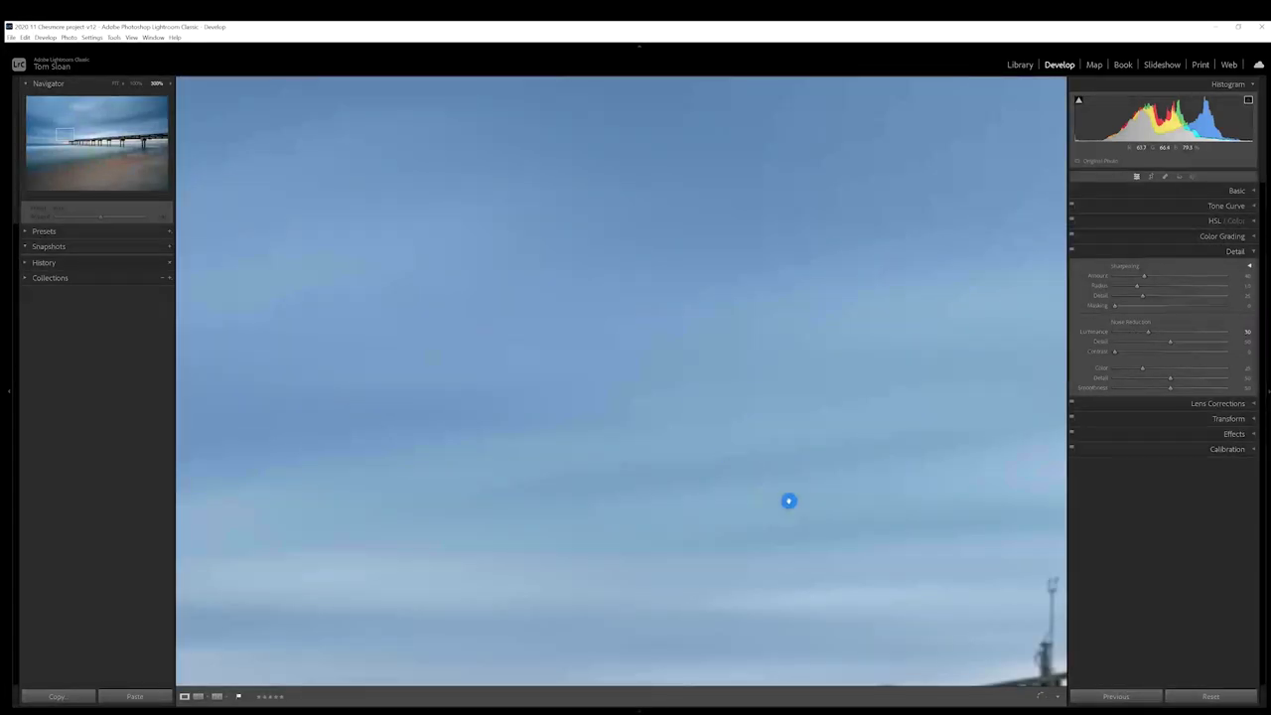
pyautogui.click(788, 501)
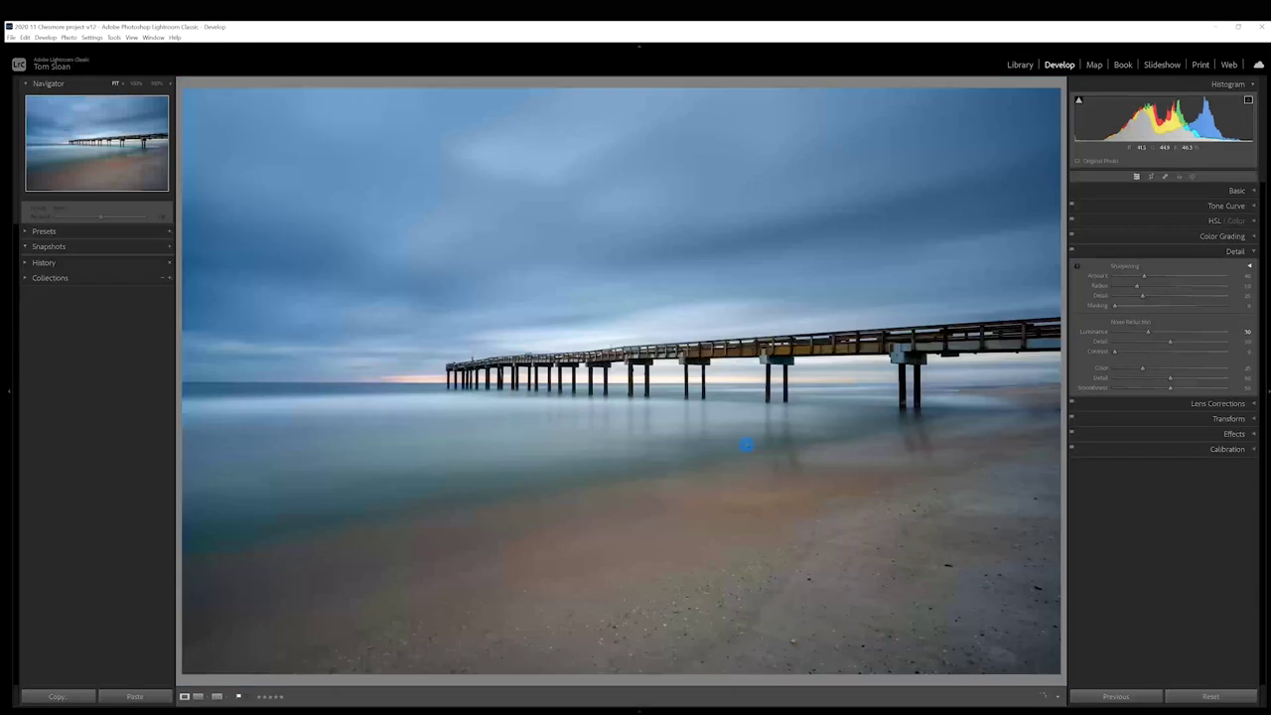
pyautogui.click(1204, 257)
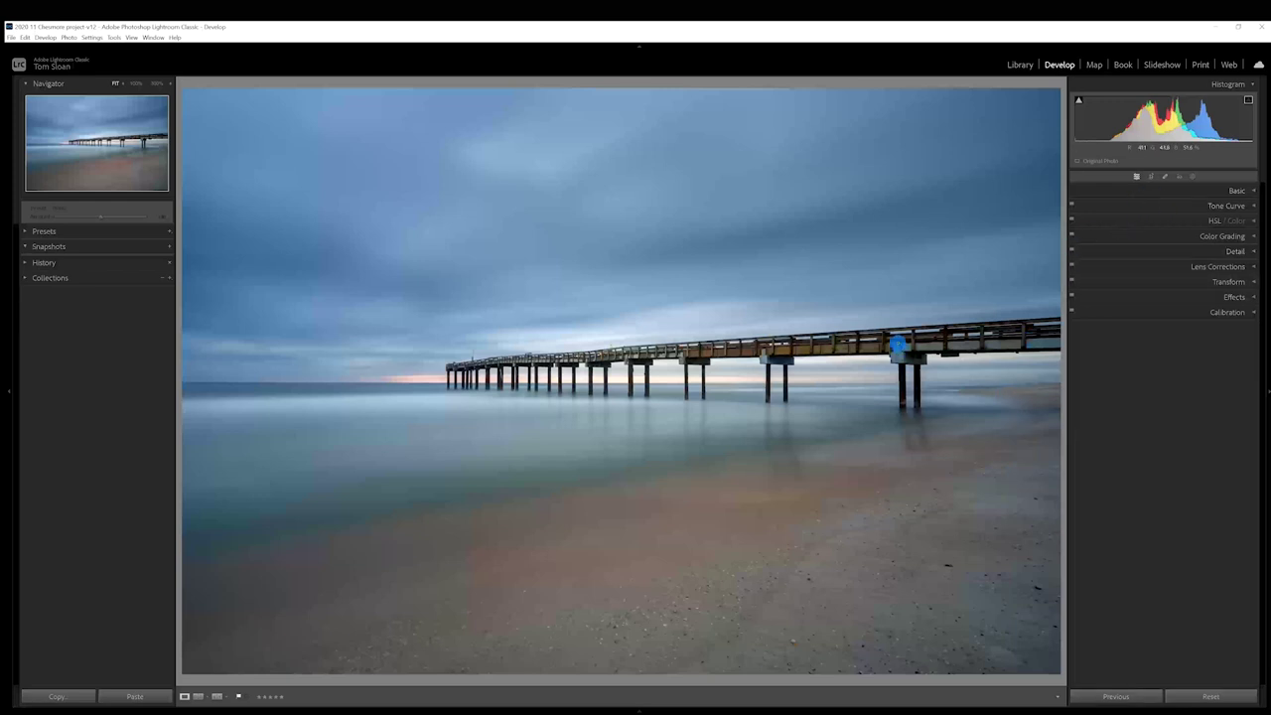
# Apply the Medium Contrast point curve to the photo and compare the edit with the original version
pyautogui.click(1254, 206)
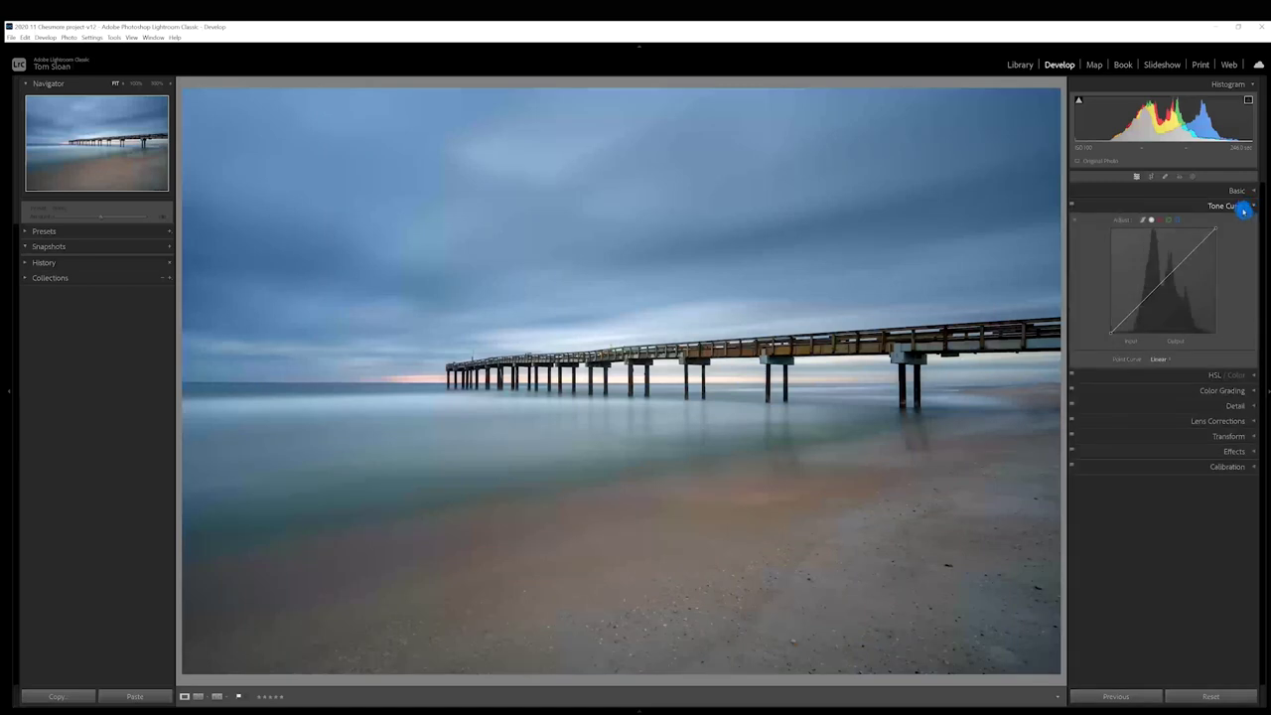
pyautogui.click(1168, 359)
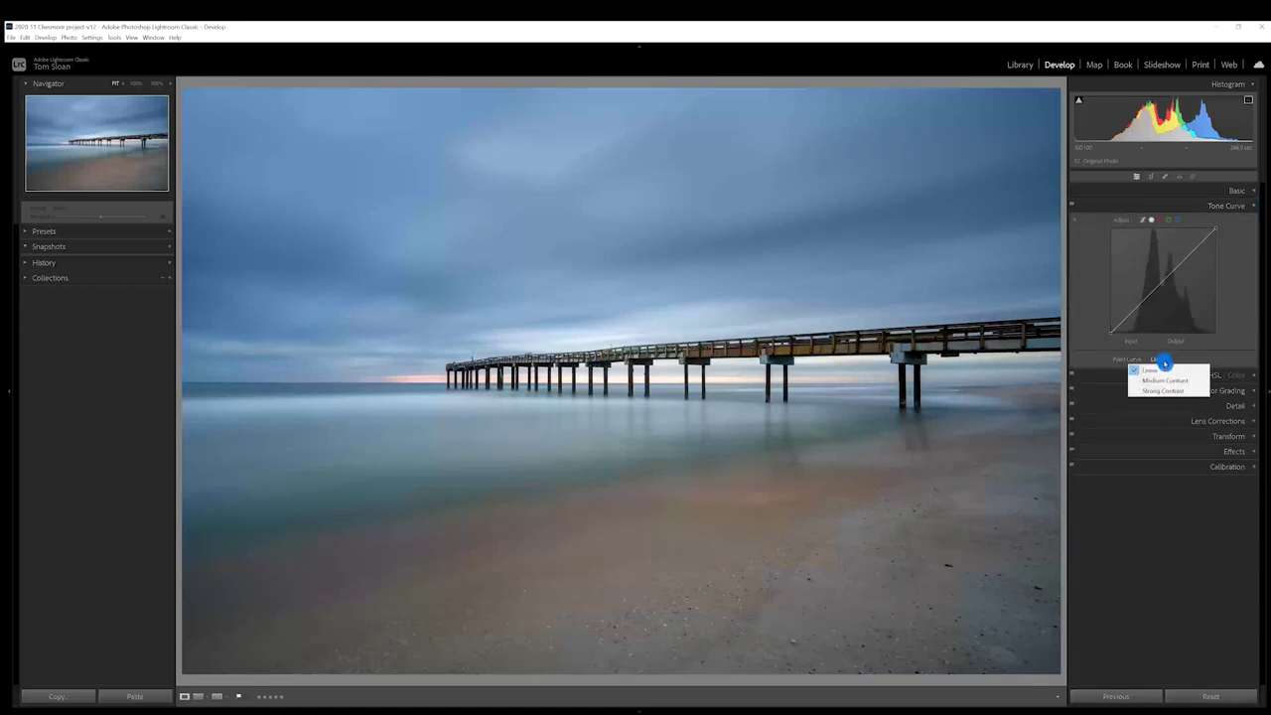
pyautogui.click(1163, 381)
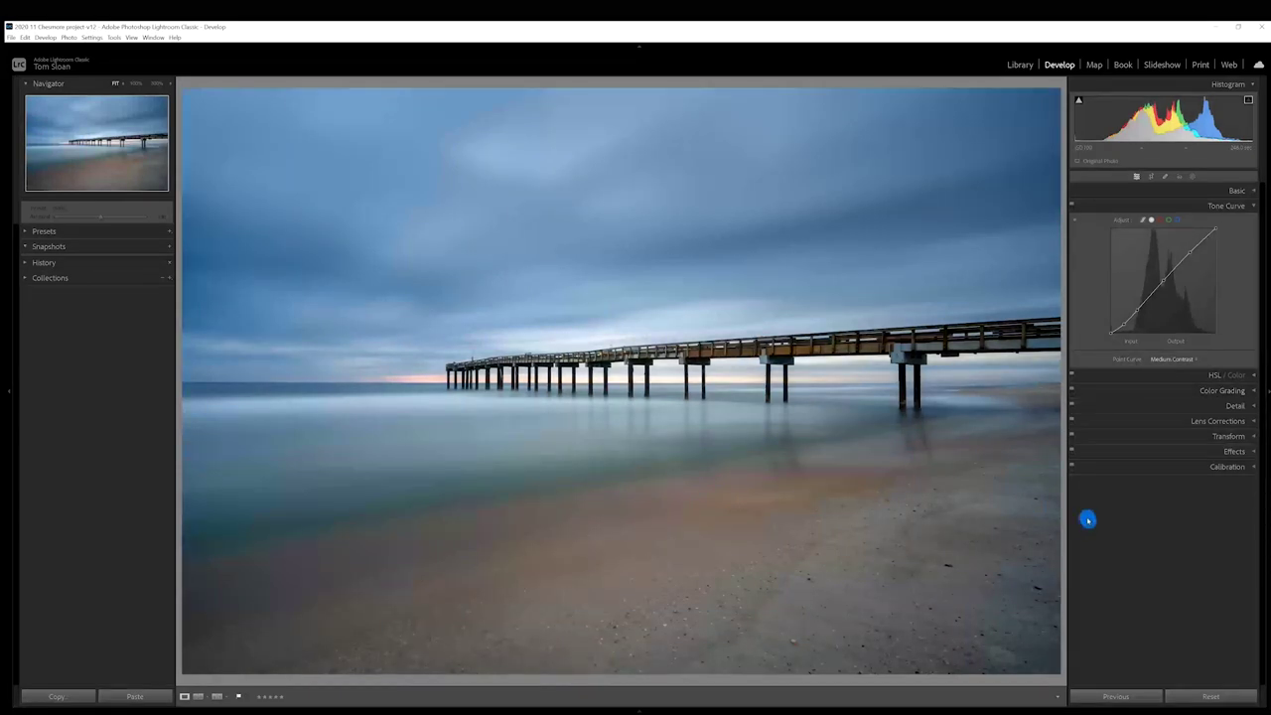
pyautogui.press('\\')
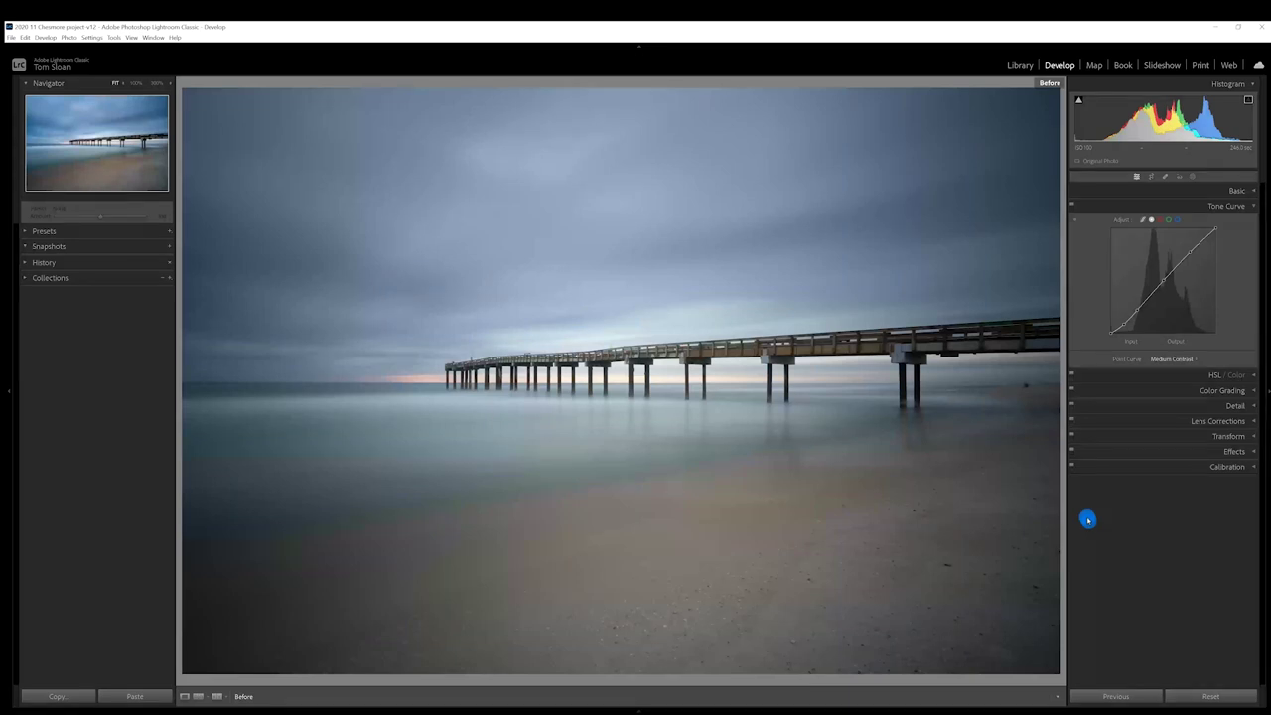
pyautogui.press('\\')
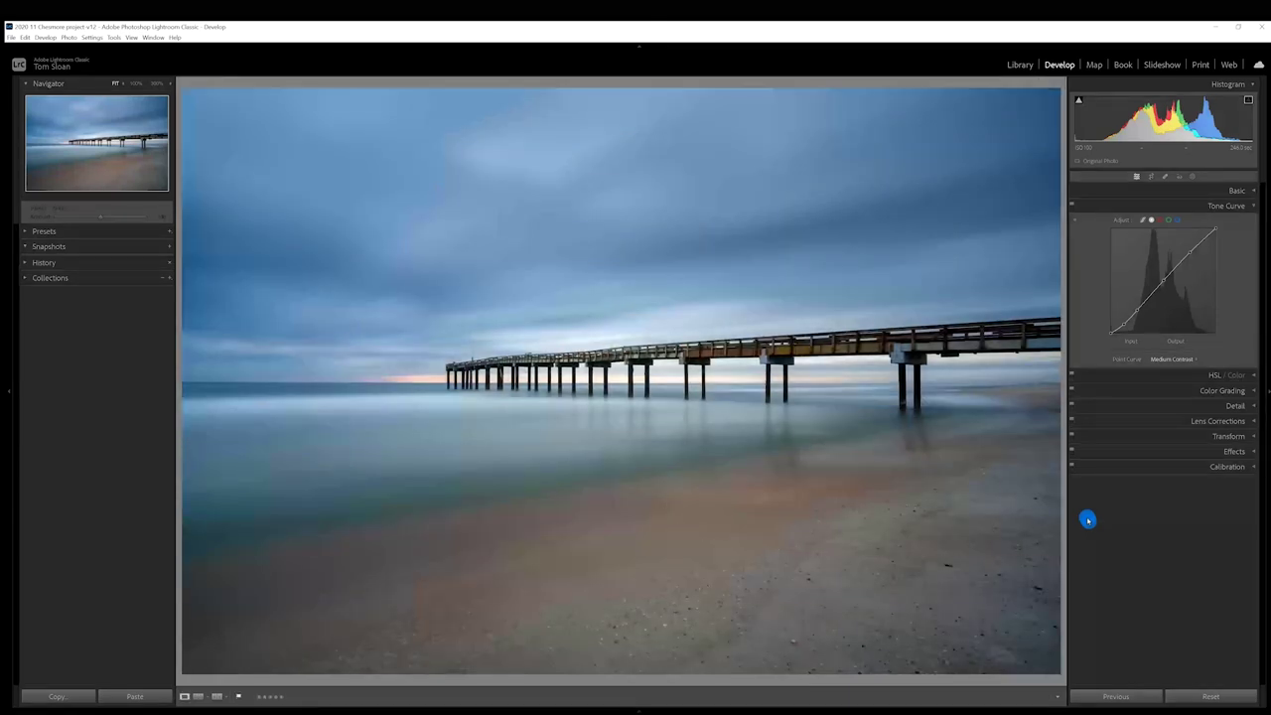